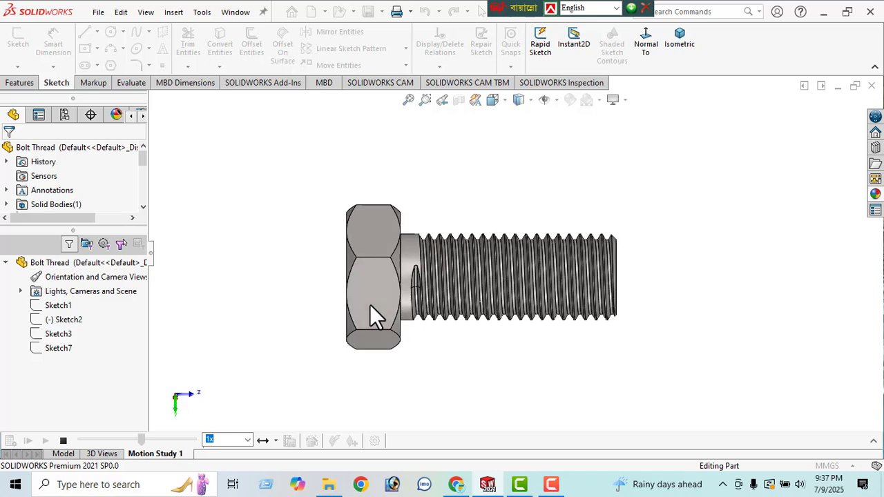
Stop the motion study playback and close the Bolt Thread part without saving its changes.
click(63, 441)
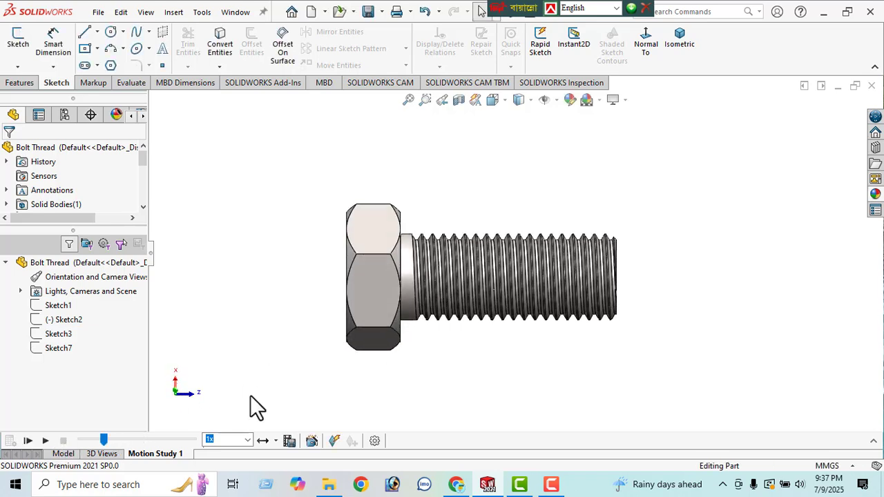
click(872, 86)
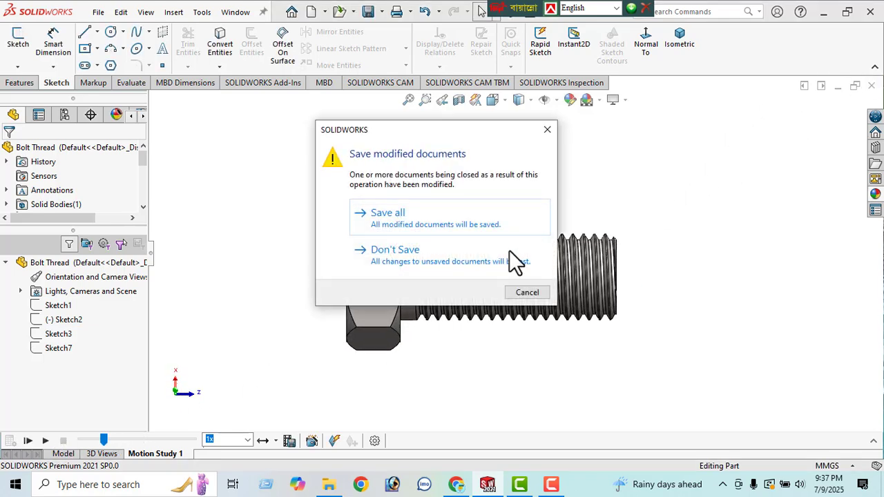
click(439, 256)
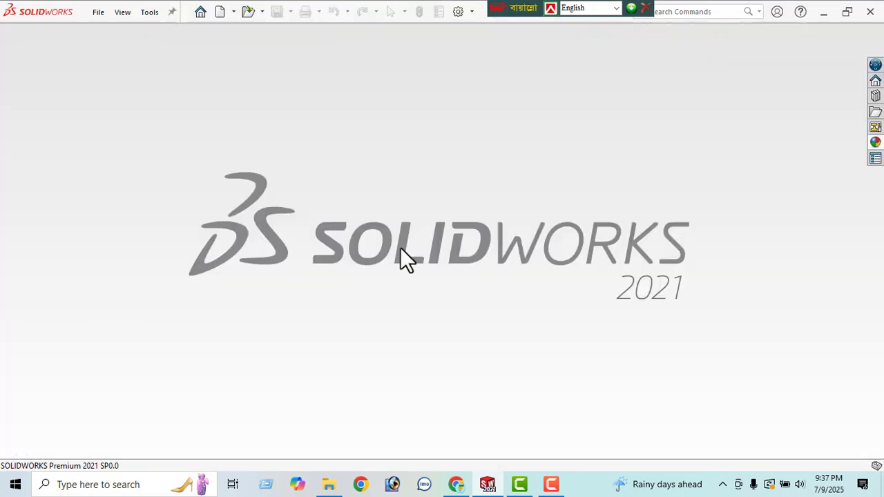
Create a new part document and start a sketch on the Front Plane.
click(219, 11)
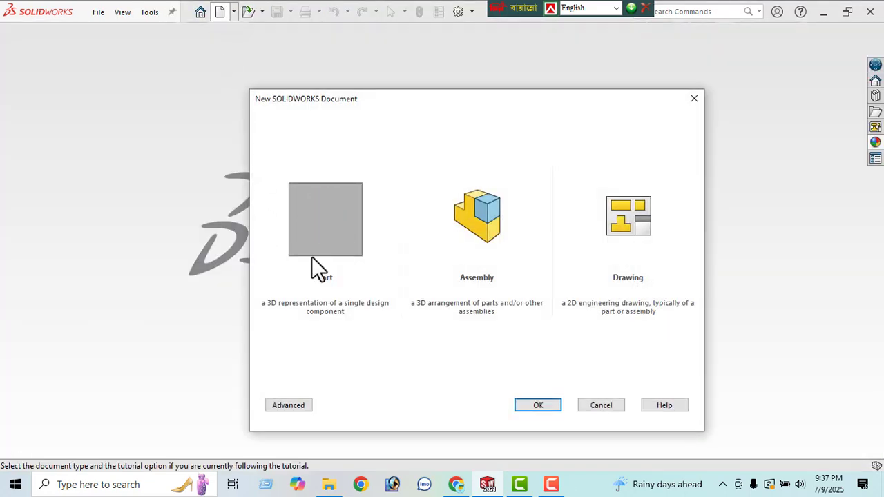
click(533, 407)
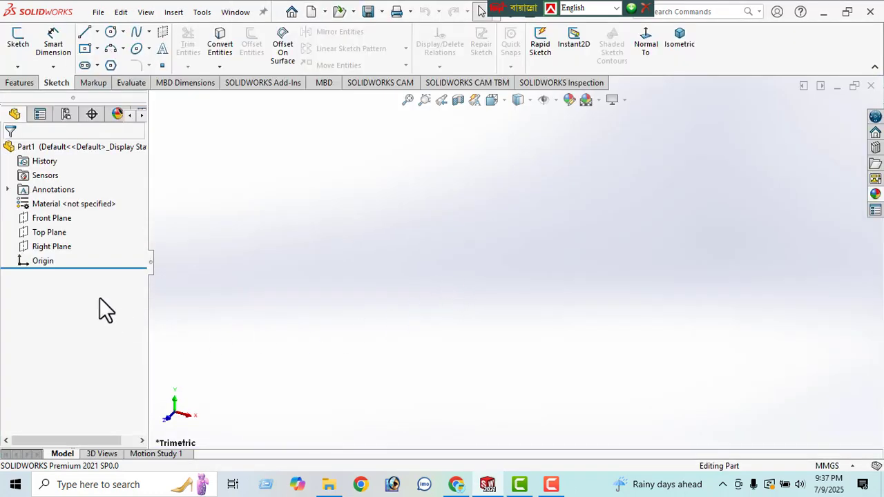
click(42, 219)
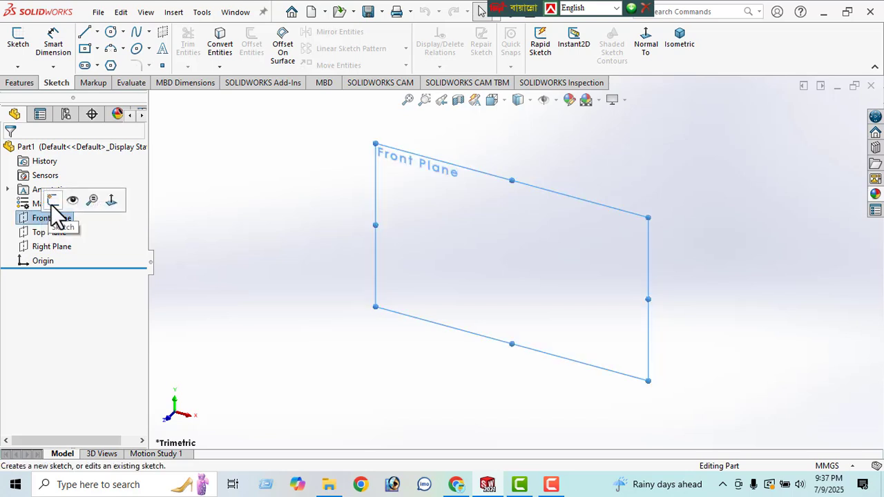
click(53, 199)
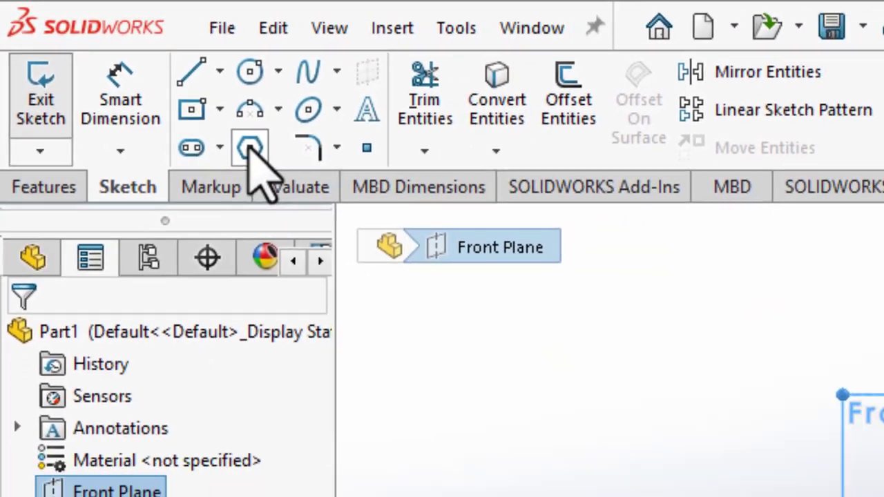
Draw a six-sided inscribed-circle polygon centred on the origin, about 153 mm across flats, with one corner horizontally level with the centre.
click(290, 172)
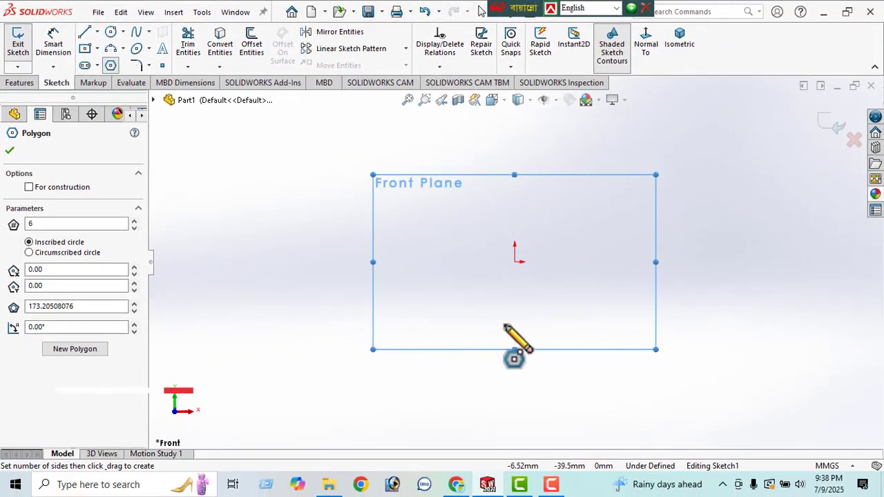
click(515, 261)
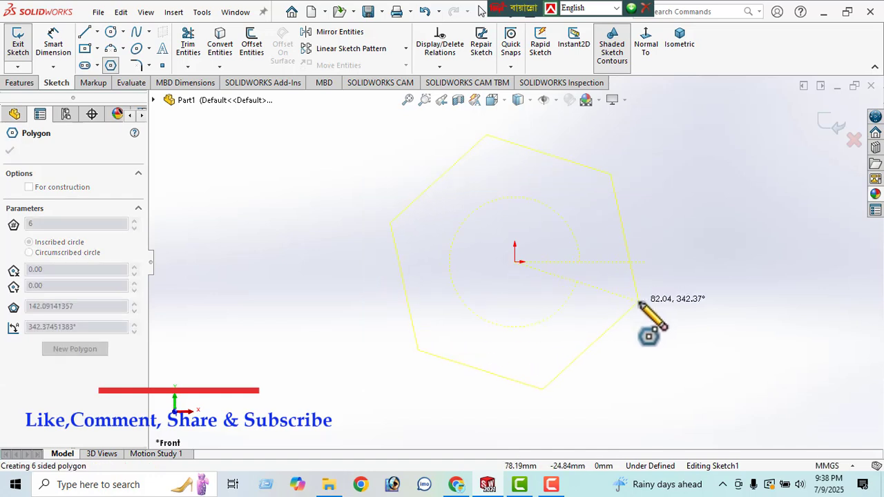
click(657, 261)
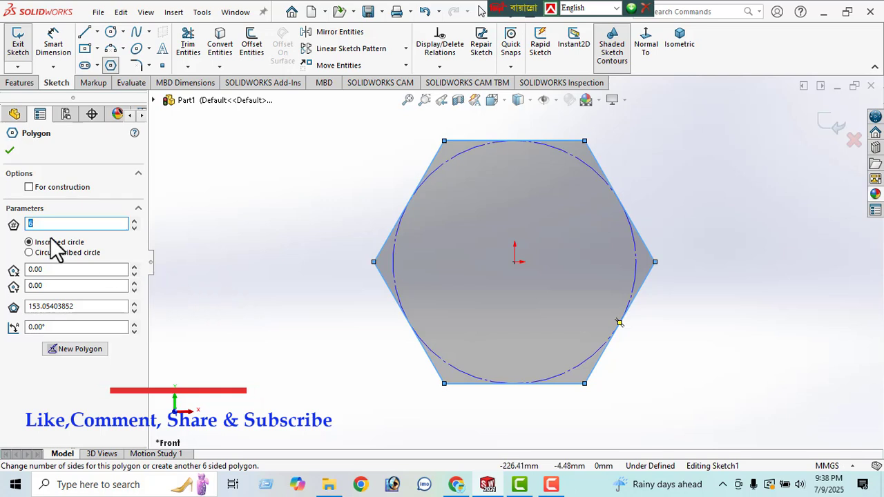
Dimension the distance between two opposite sides of the hexagon and set it to 24 mm.
click(53, 43)
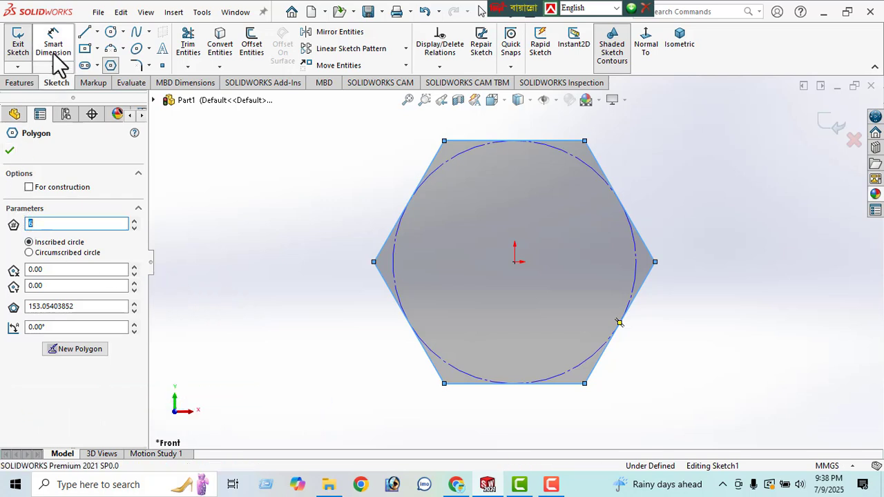
click(412, 207)
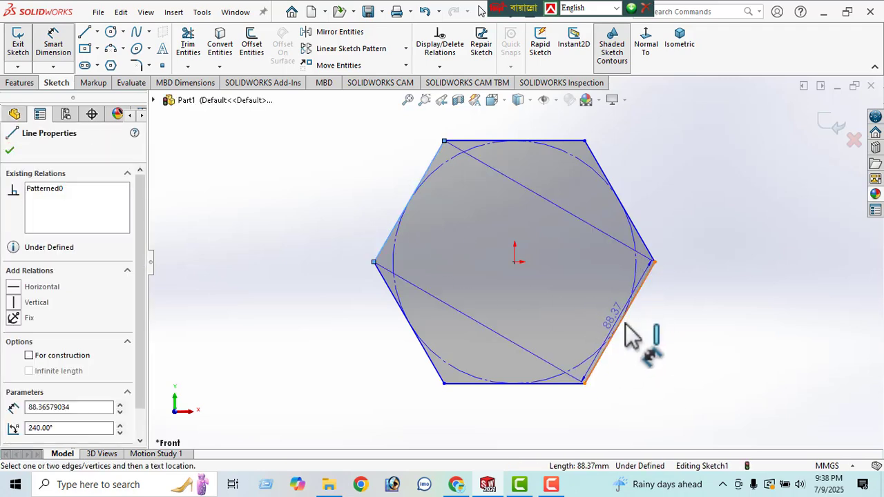
click(621, 323)
click(423, 407)
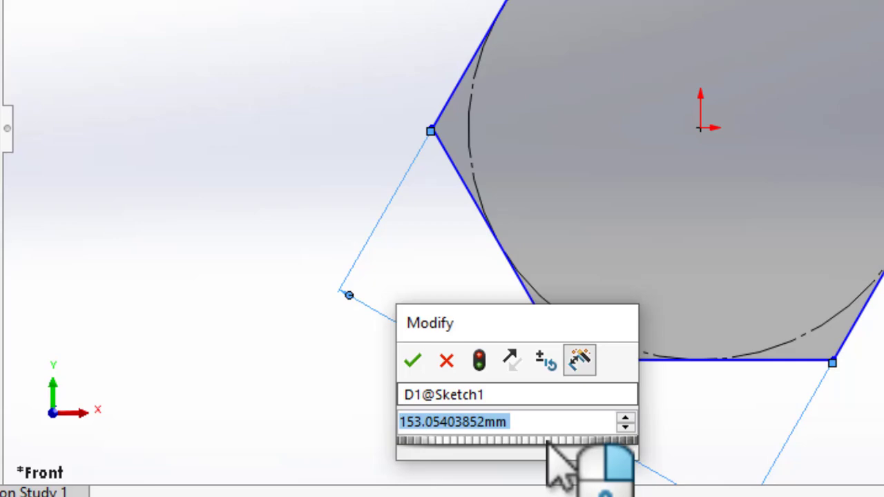
text(24)
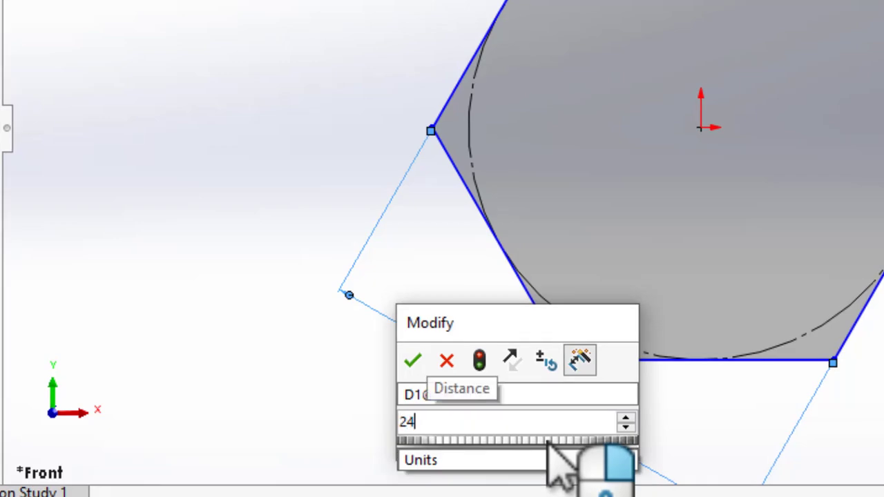
key(Return)
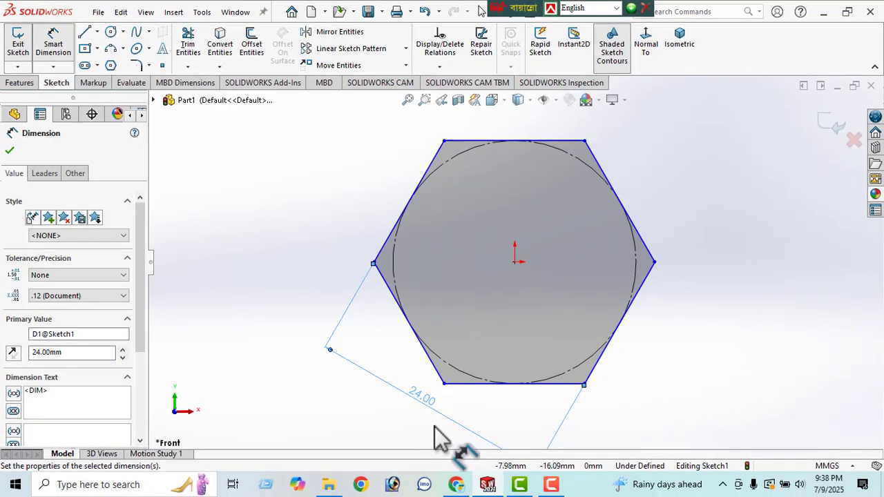
click(9, 151)
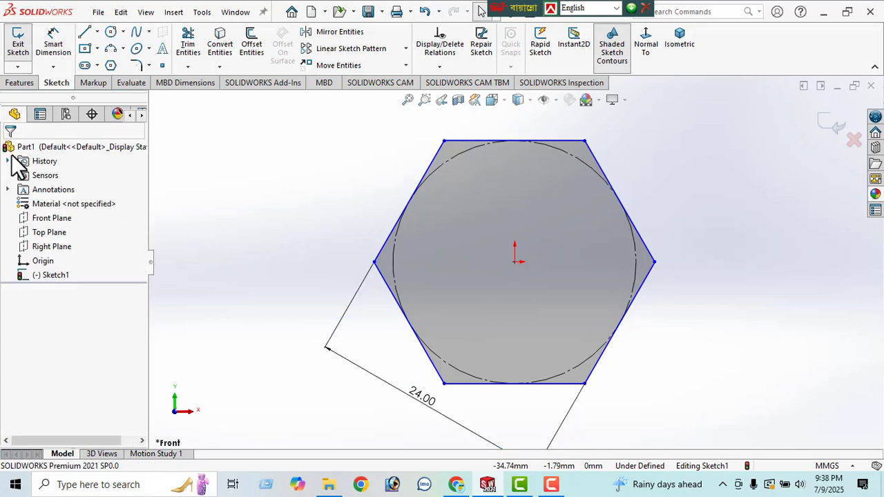
Add a Vertical relation to the hexagon's lower-left side to fix its orientation.
click(424, 348)
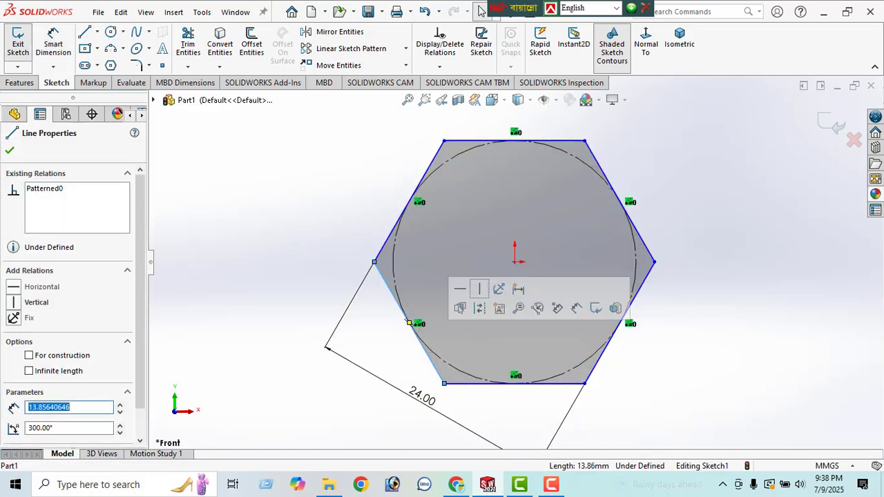
click(479, 291)
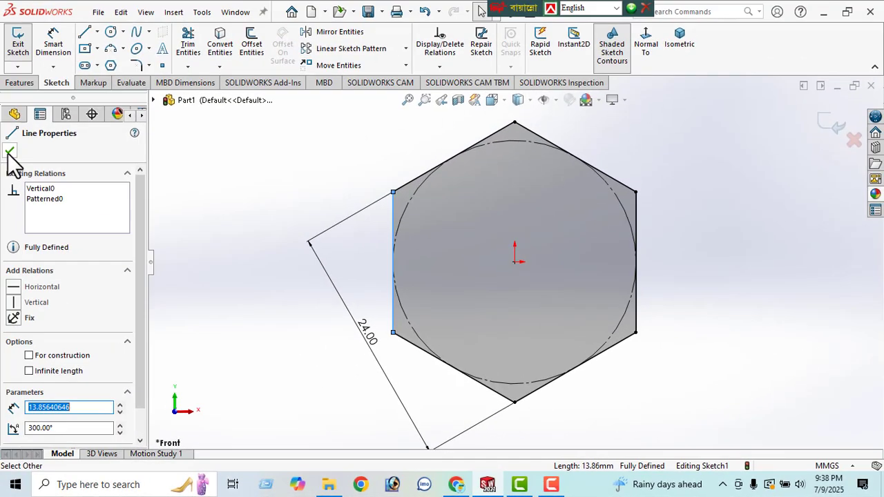
click(9, 152)
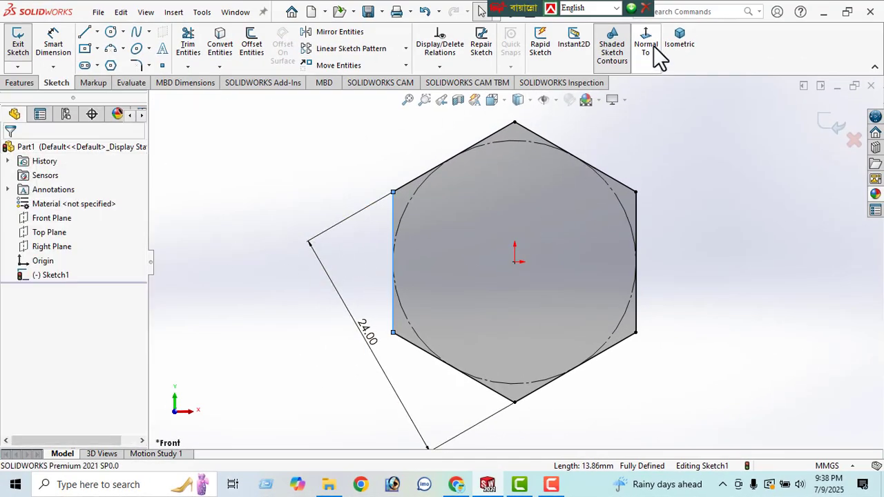
Extrude the hexagon sketch as a boss with the Mid Plane end condition and a depth of 12 mm.
click(675, 44)
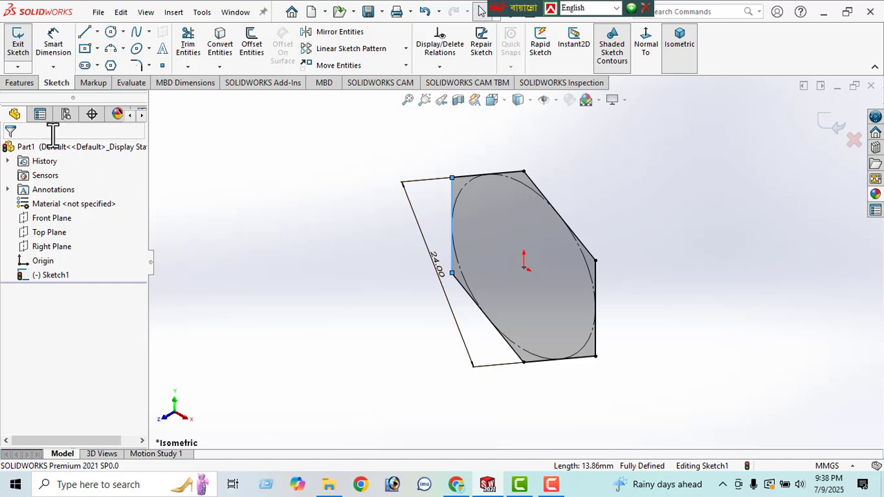
click(21, 84)
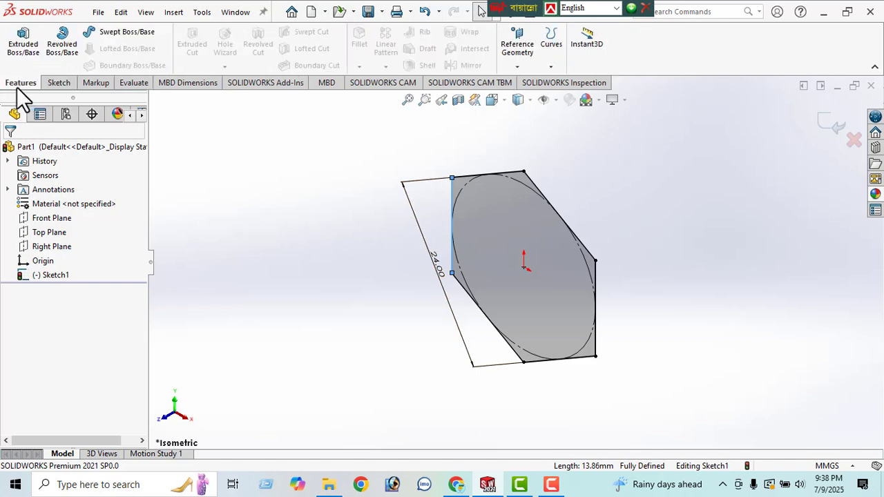
click(28, 54)
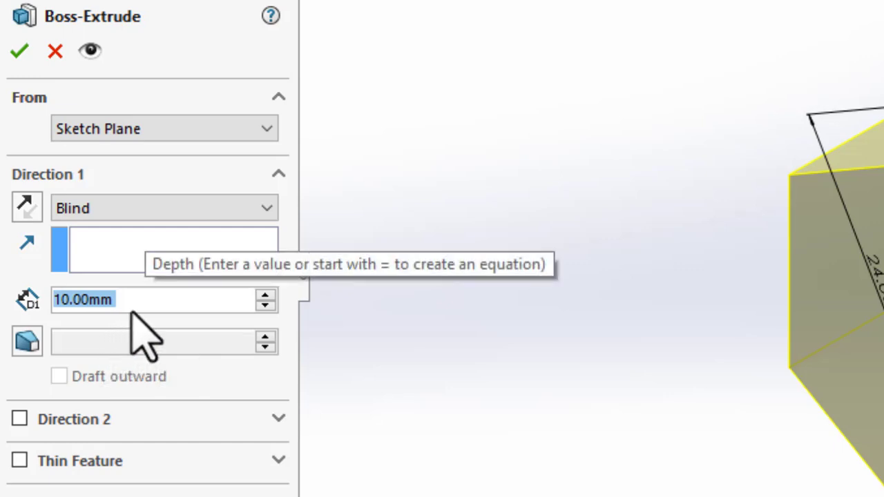
click(242, 209)
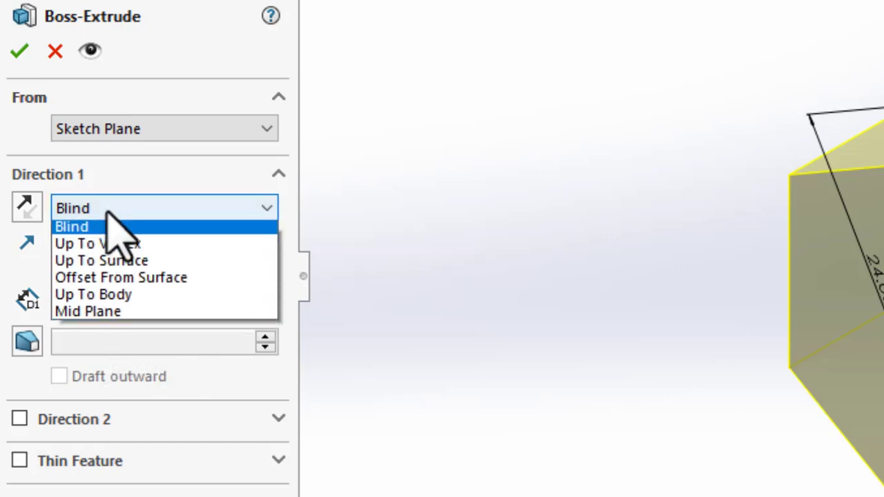
click(90, 316)
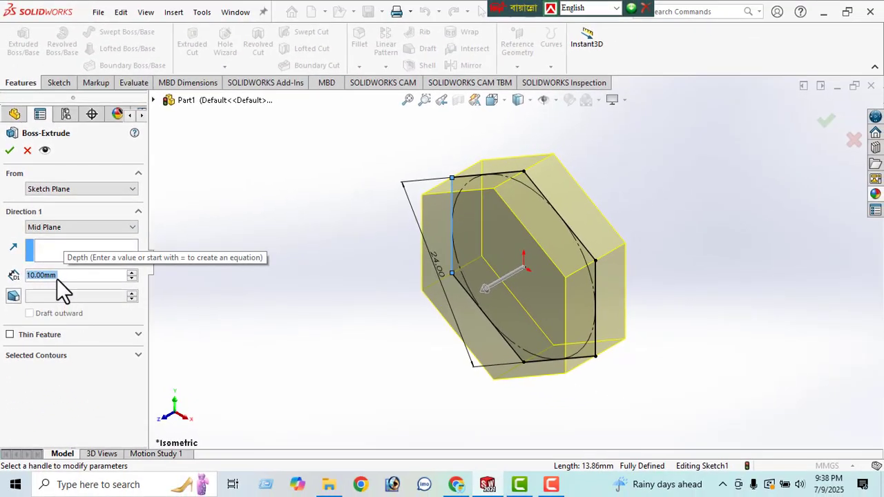
text(12)
key(Return)
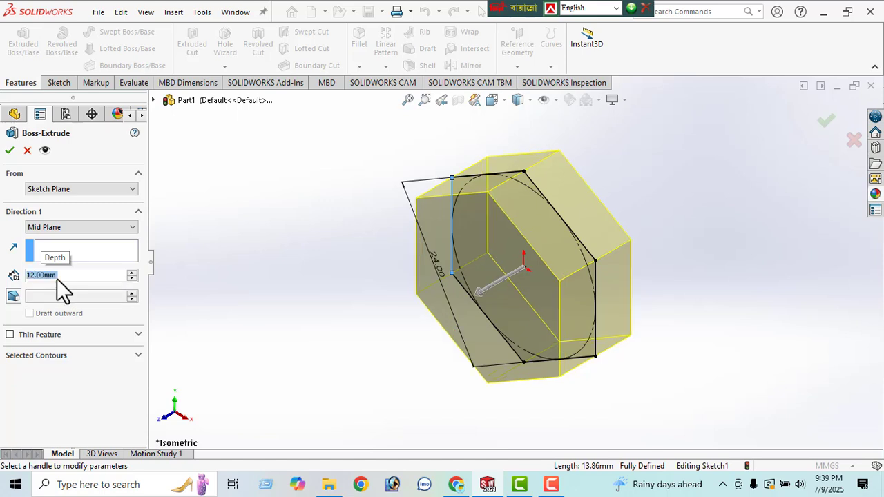
click(10, 150)
Sketch a circle of radius 12 mm on the hexagonal front face, centred on the origin and reaching the flat sides.
middle_drag(252, 298, 379, 95)
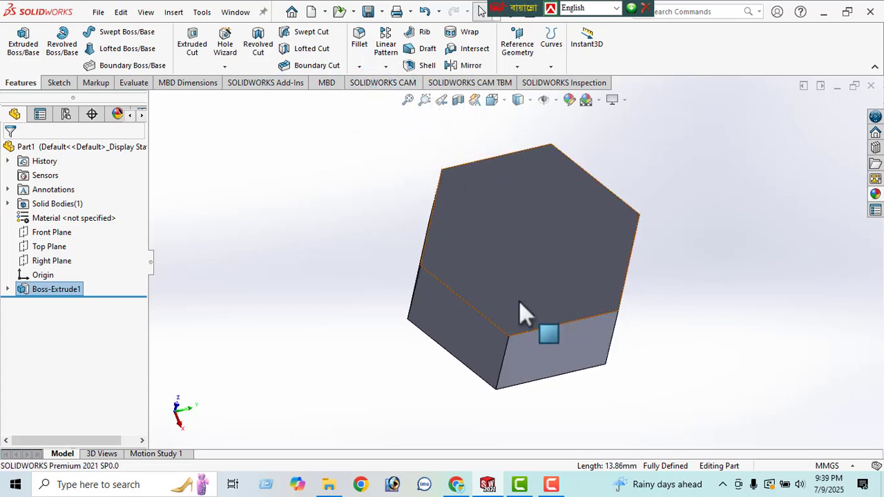
middle_drag(519, 300, 484, 286)
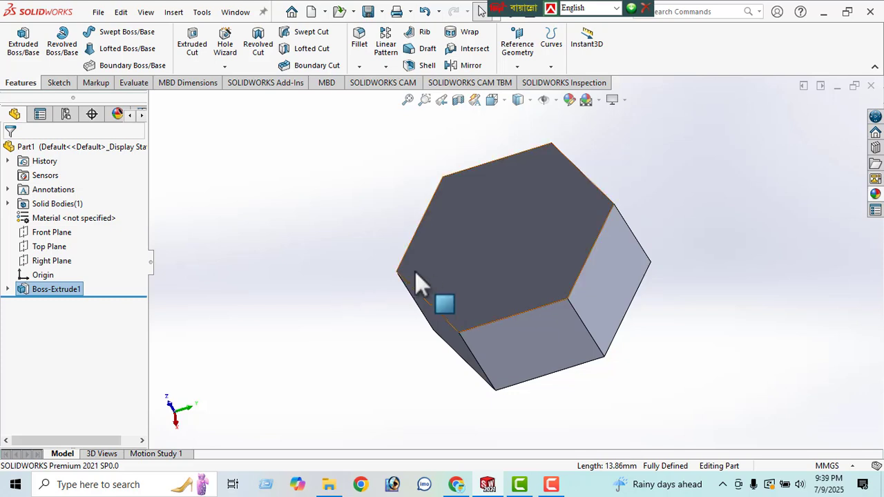
click(517, 257)
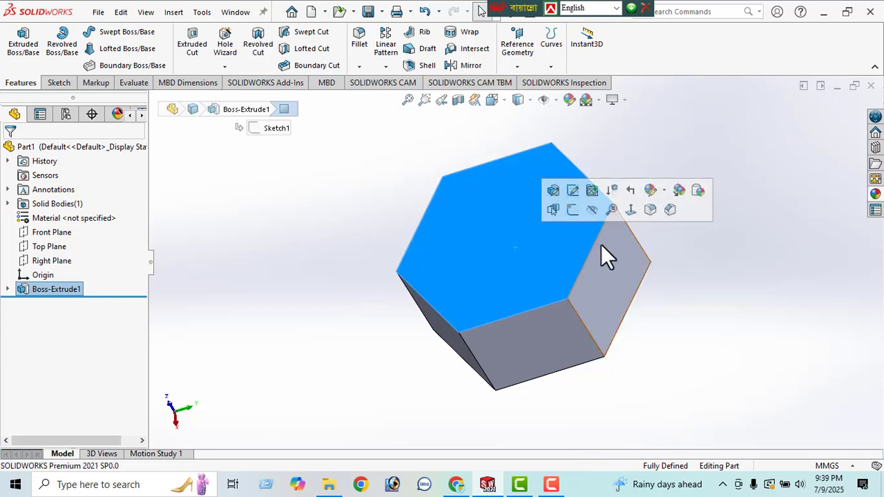
click(631, 211)
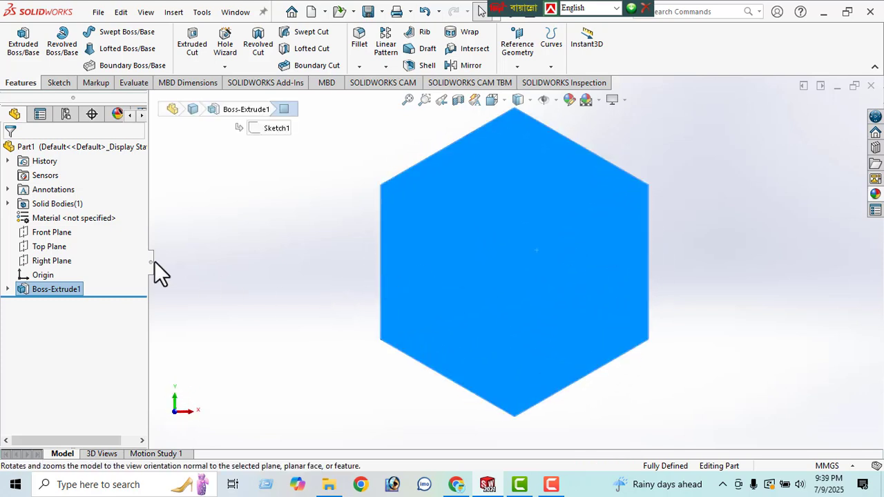
click(59, 85)
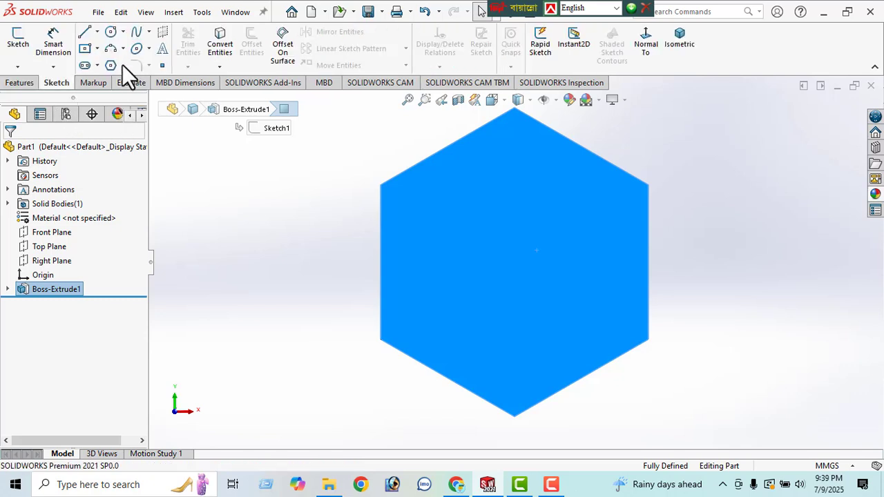
click(110, 33)
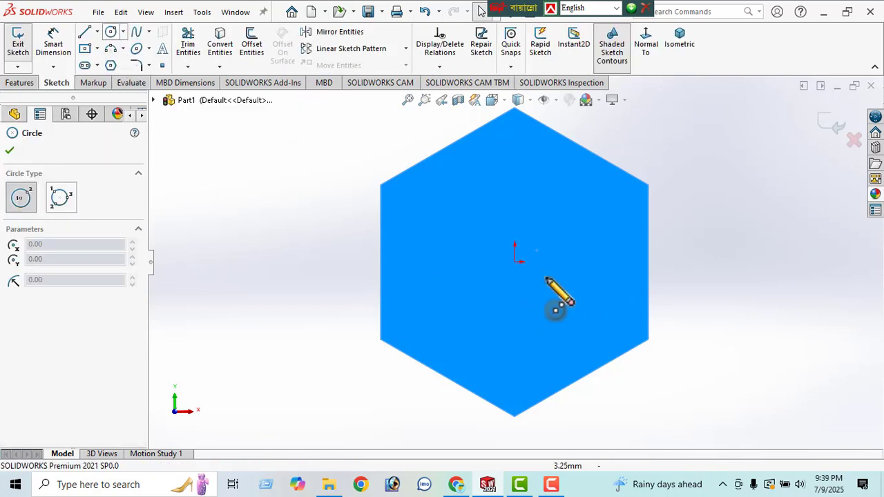
click(514, 262)
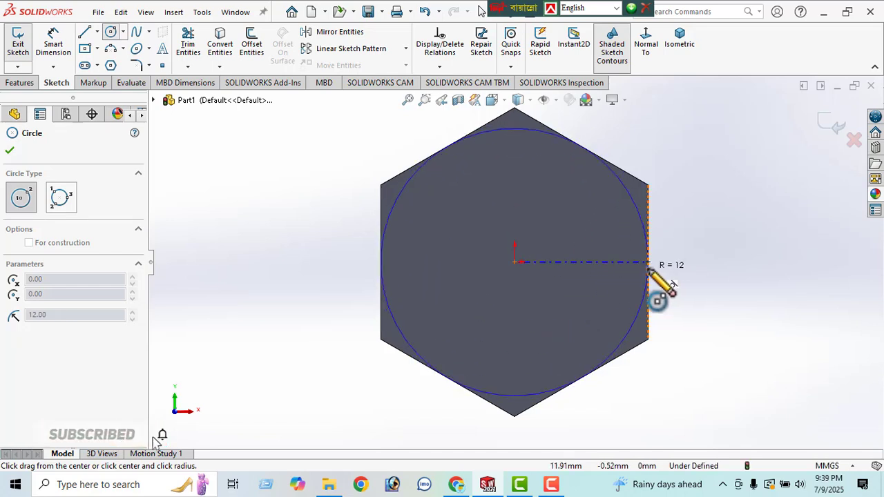
click(649, 270)
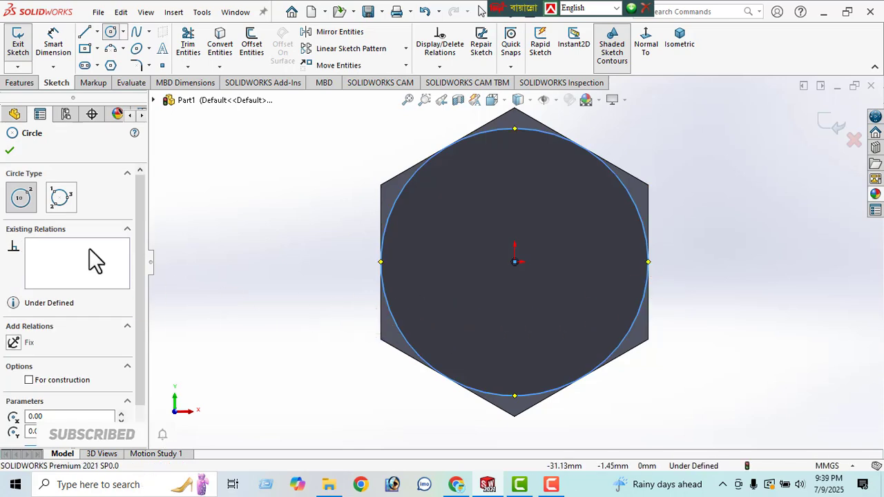
mouse_move(405, 292)
middle_down()
mouse_move(377, 256)
mouse_move(349, 267)
middle_up()
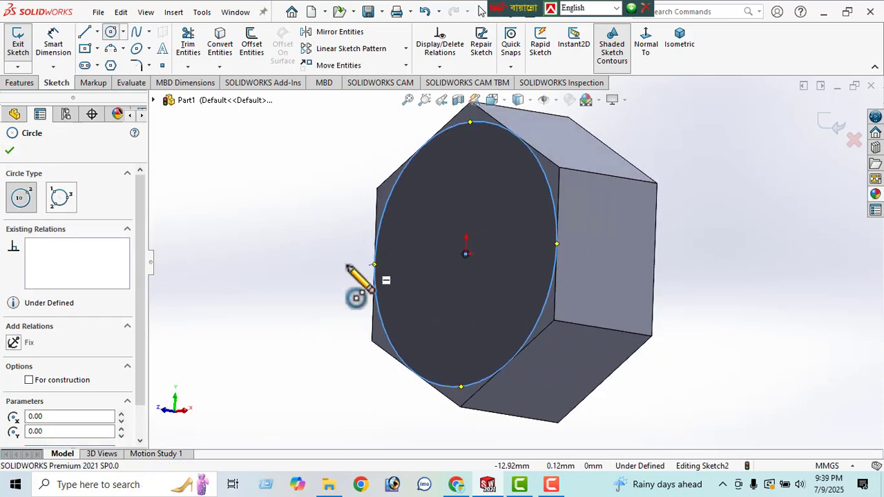
click(10, 151)
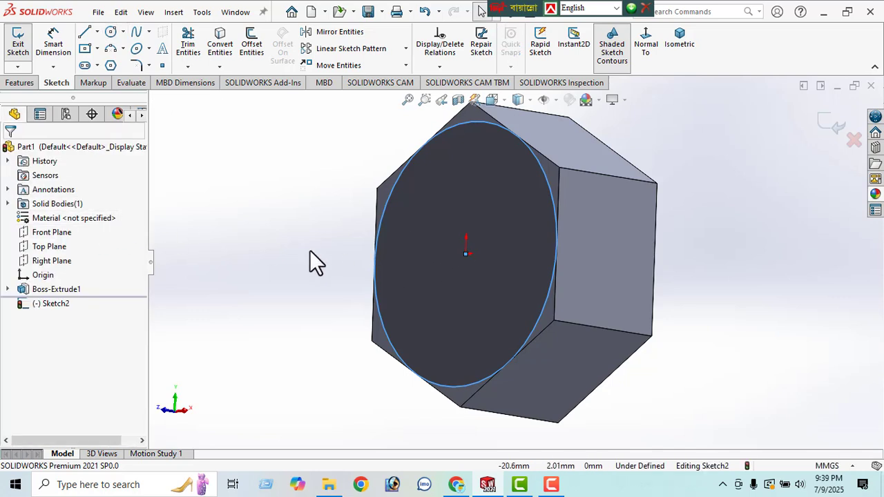
Cut away the hexagon's corners outside the circle with an Extruded Cut set to Through All, flipped side to cut and a 45° draft.
middle_drag(668, 338, 490, 277)
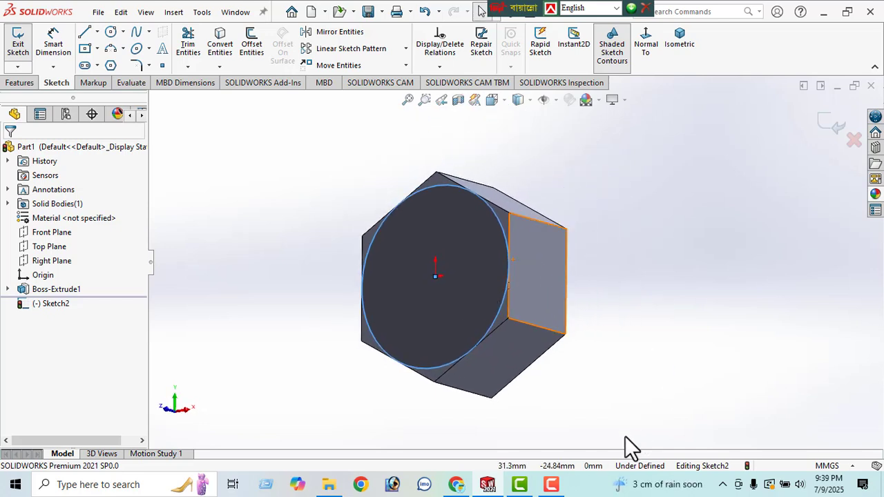
click(26, 85)
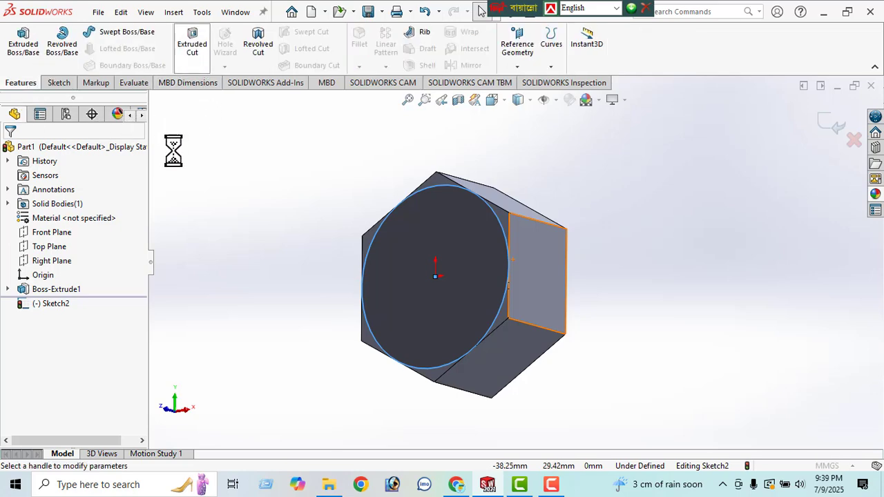
click(65, 229)
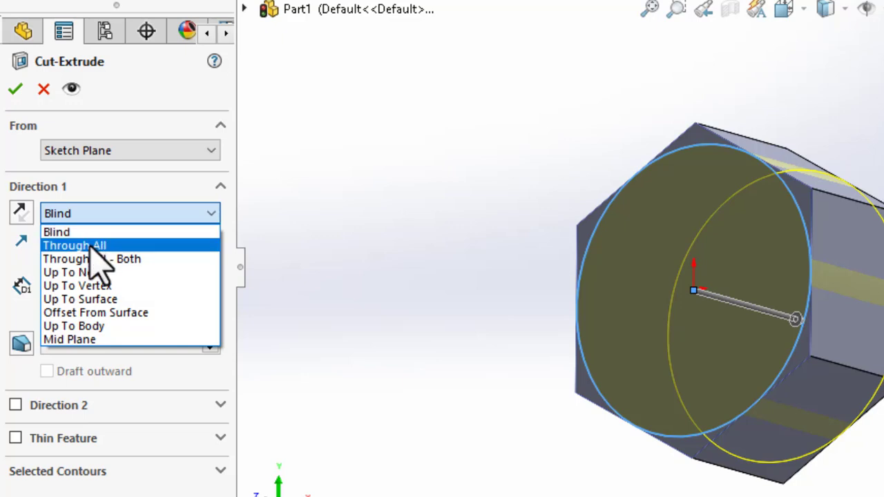
click(90, 247)
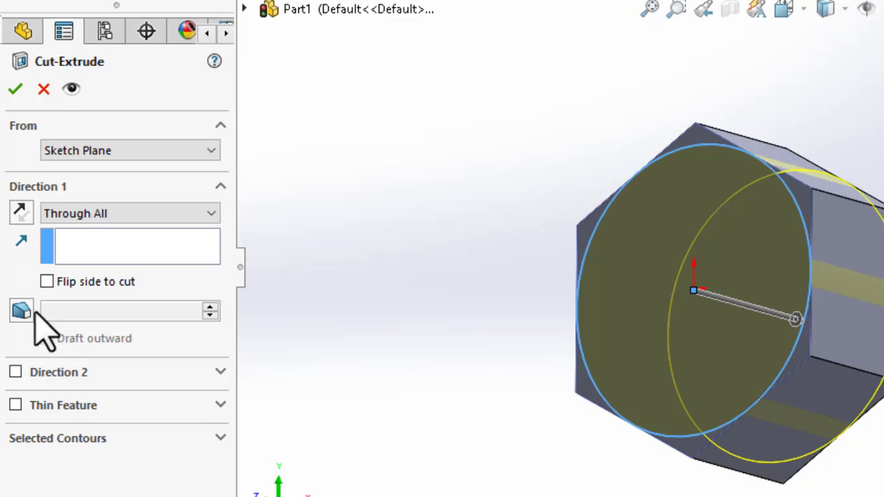
click(47, 282)
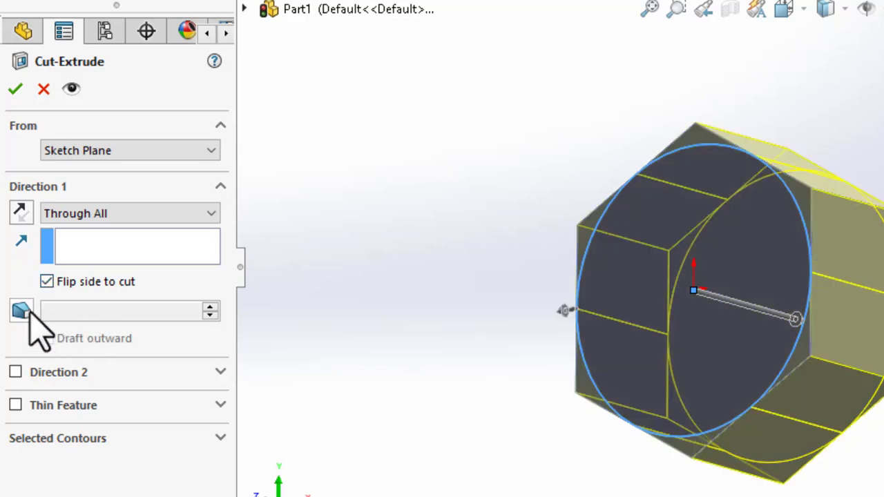
click(24, 312)
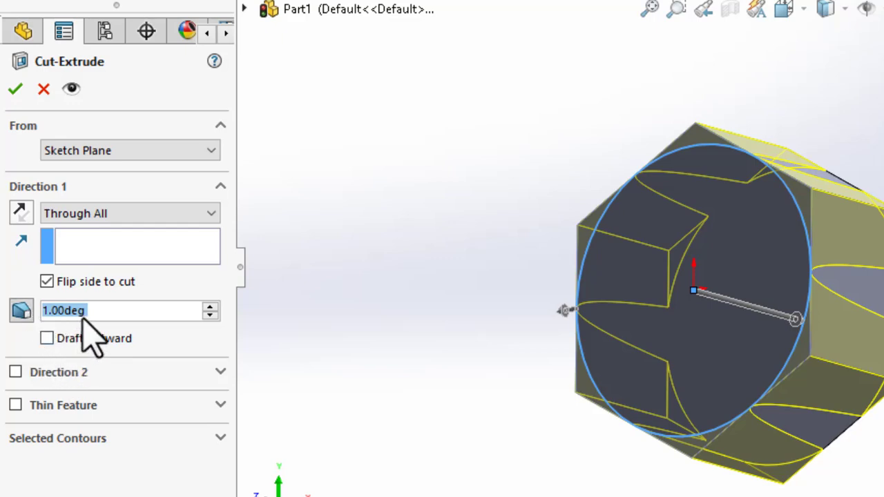
text(45)
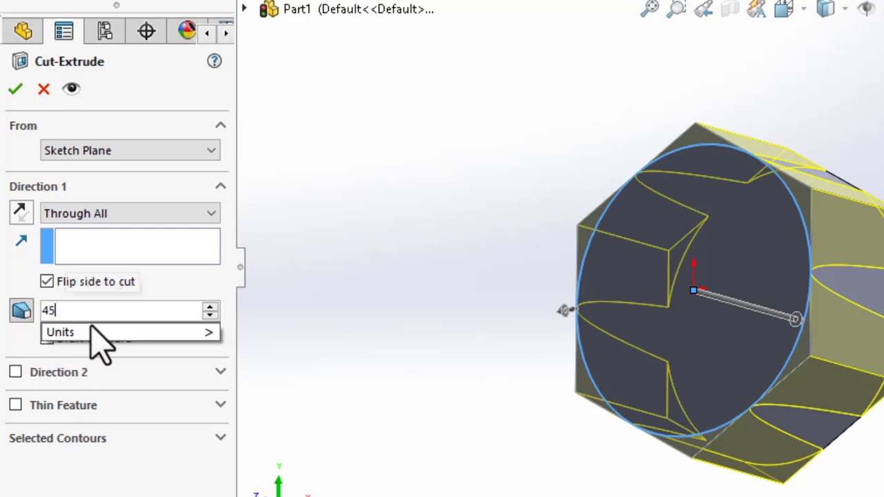
key(Return)
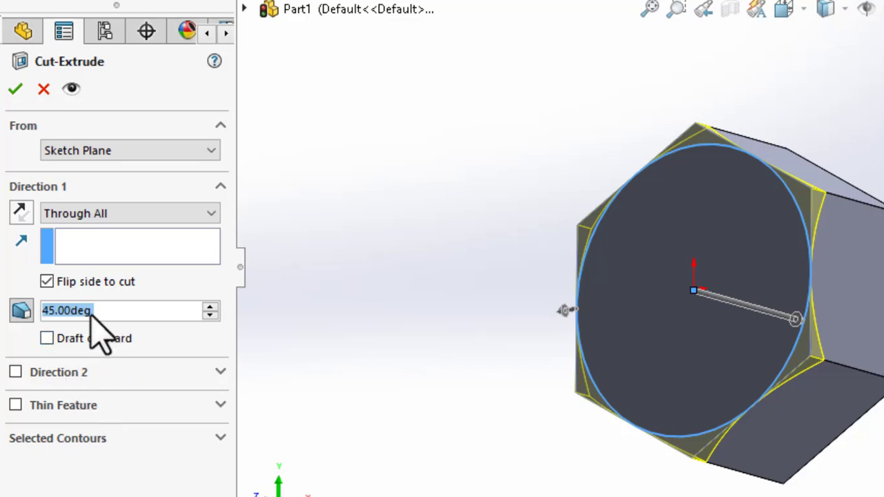
click(46, 281)
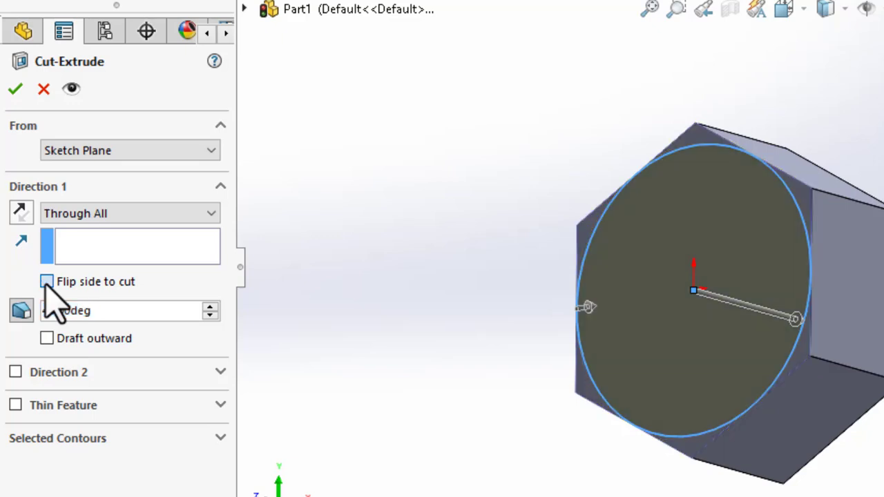
click(46, 282)
middle_drag(584, 339, 554, 320)
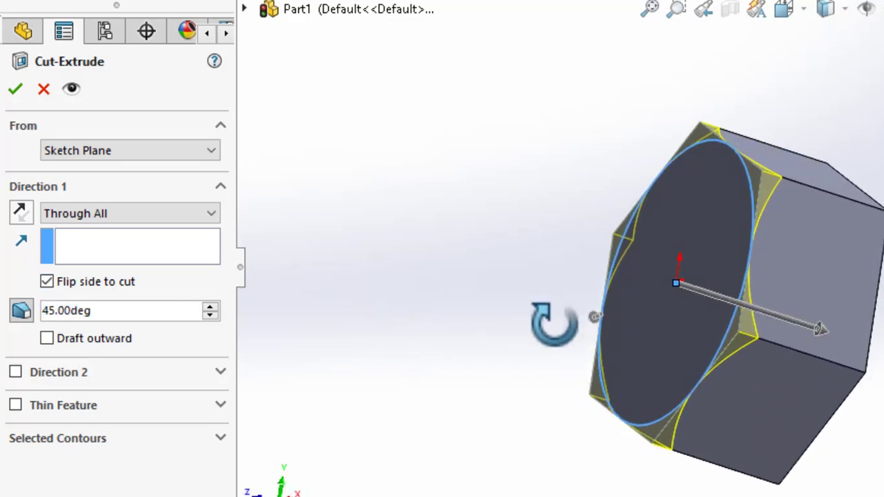
click(15, 91)
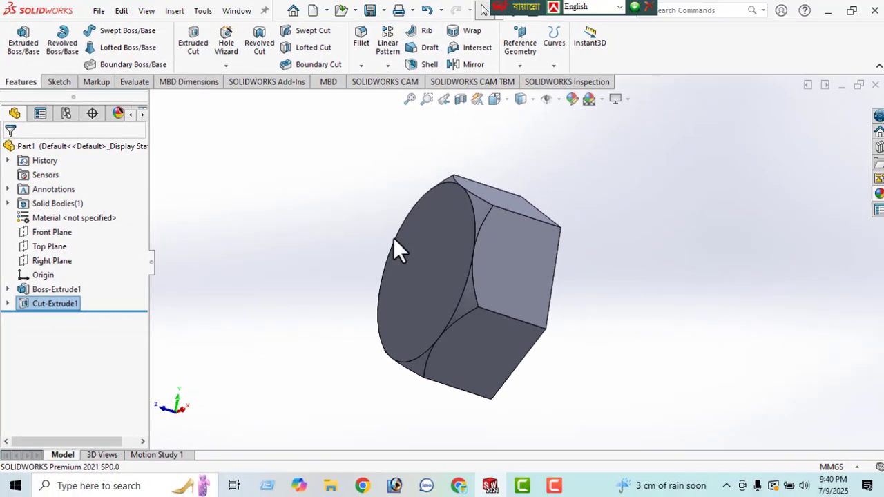
Mirror the drafted corner cut about the Front Plane onto the opposite side of the head.
middle_drag(394, 251, 368, 315)
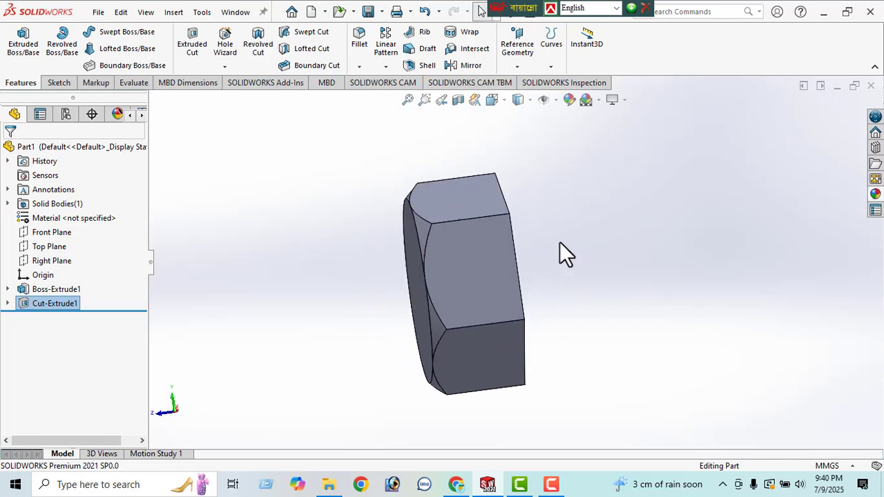
middle_drag(560, 243, 509, 241)
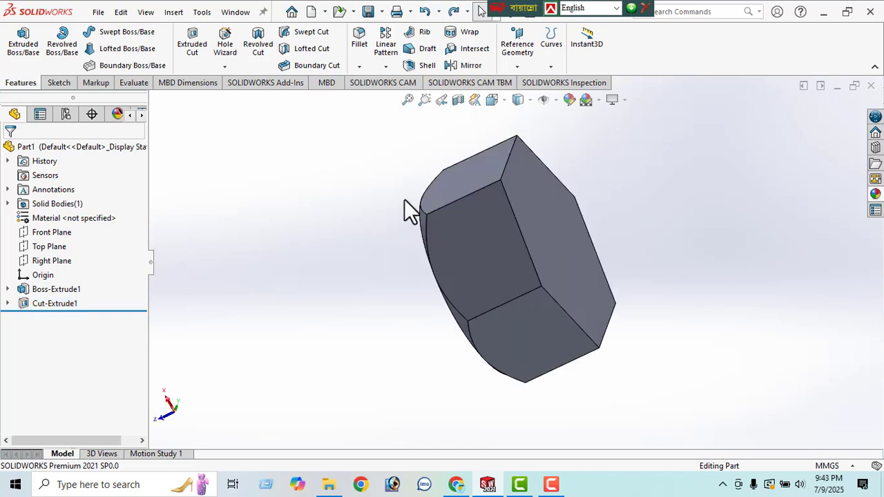
click(385, 69)
click(403, 114)
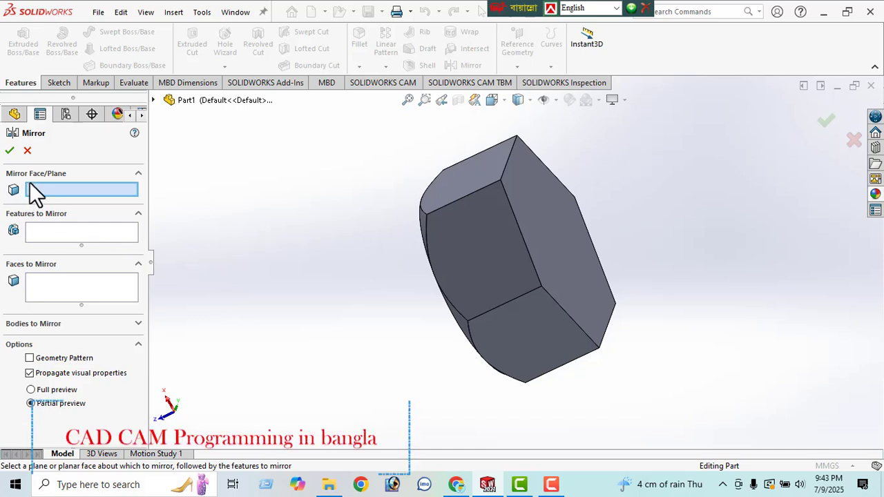
click(154, 100)
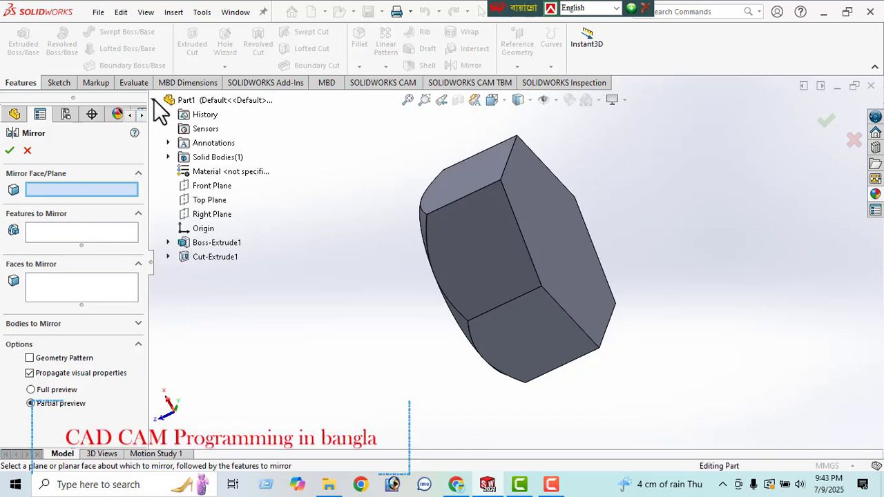
click(207, 186)
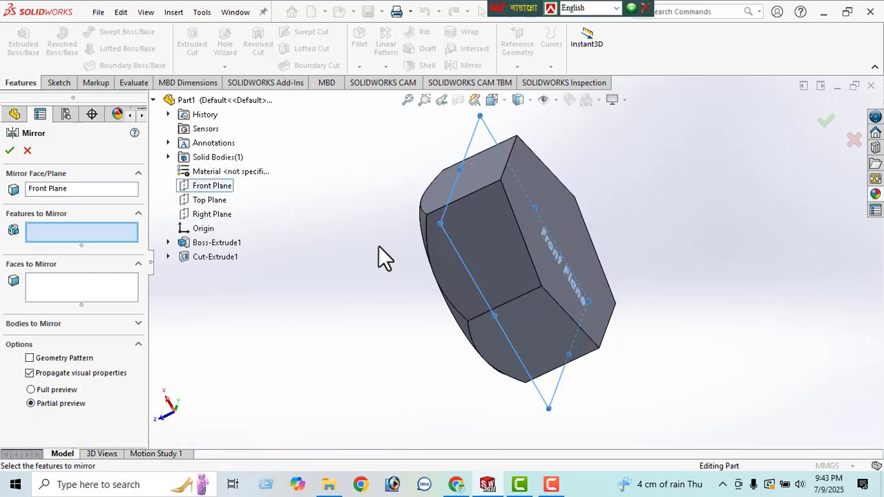
middle_drag(378, 246, 387, 204)
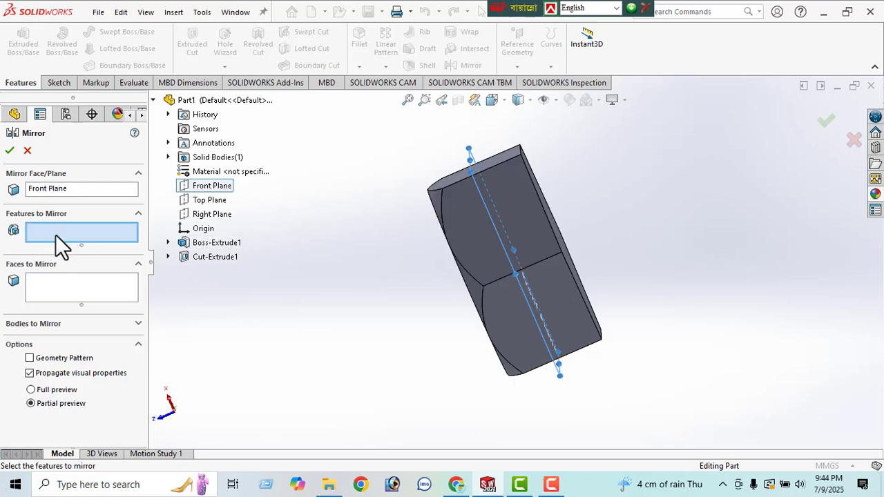
click(214, 258)
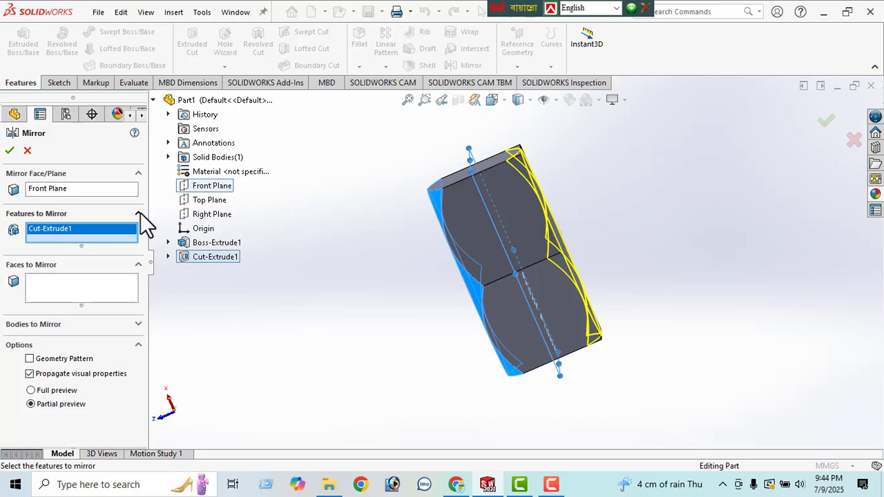
click(9, 151)
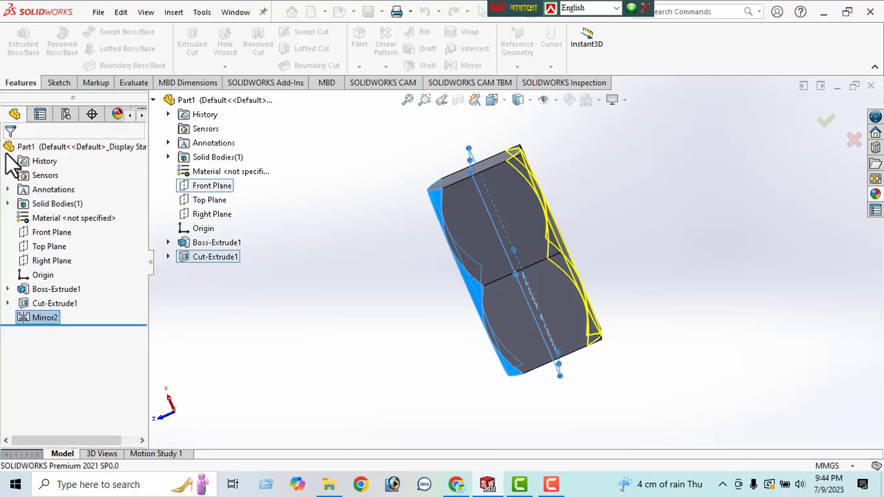
Sketch a circle of about 6.7 mm radius on the head's round flat face, centred on the origin.
middle_drag(297, 193, 299, 247)
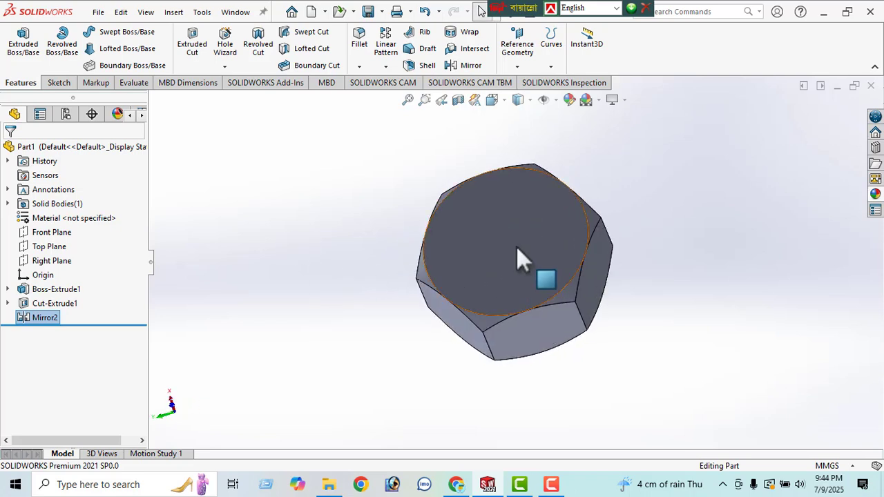
click(515, 246)
click(631, 207)
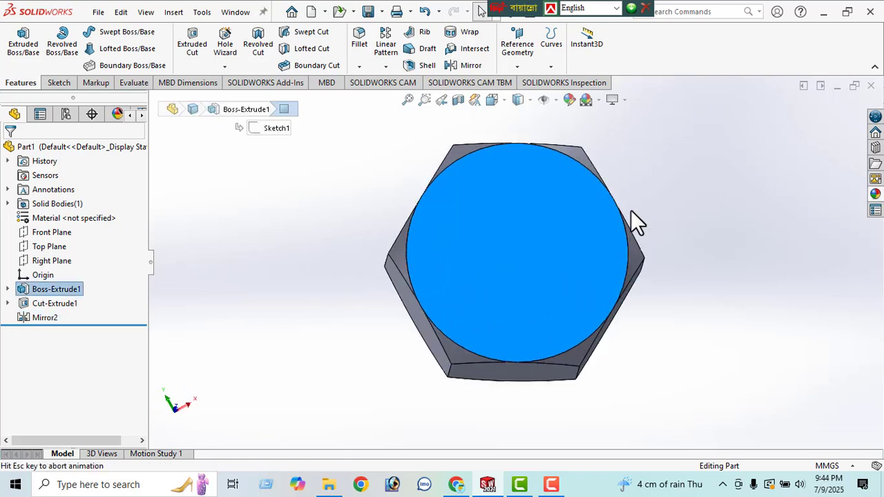
click(60, 84)
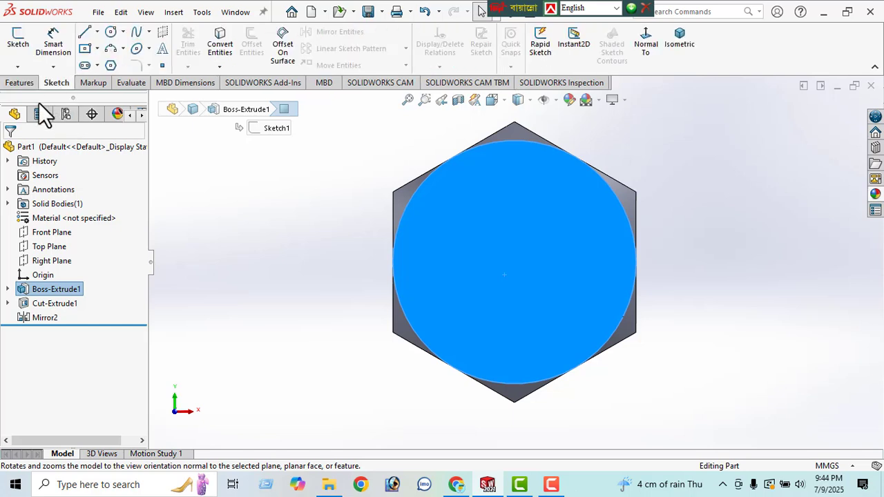
click(111, 33)
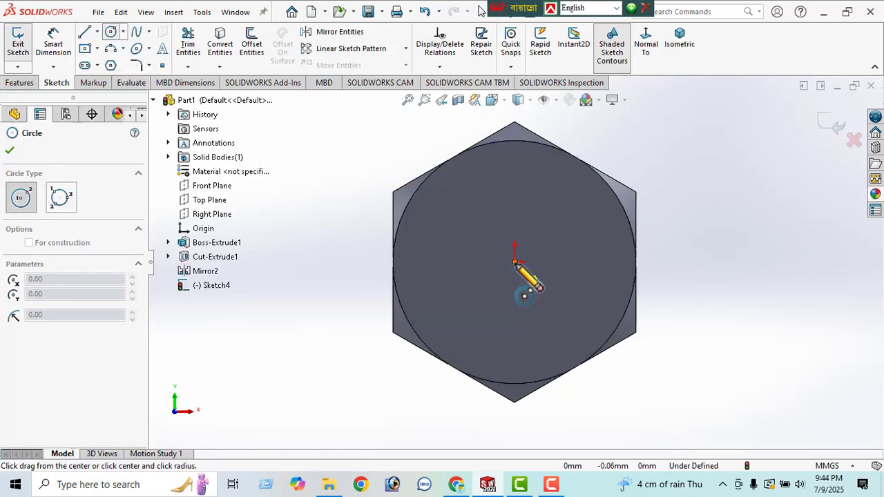
drag(515, 263, 574, 296)
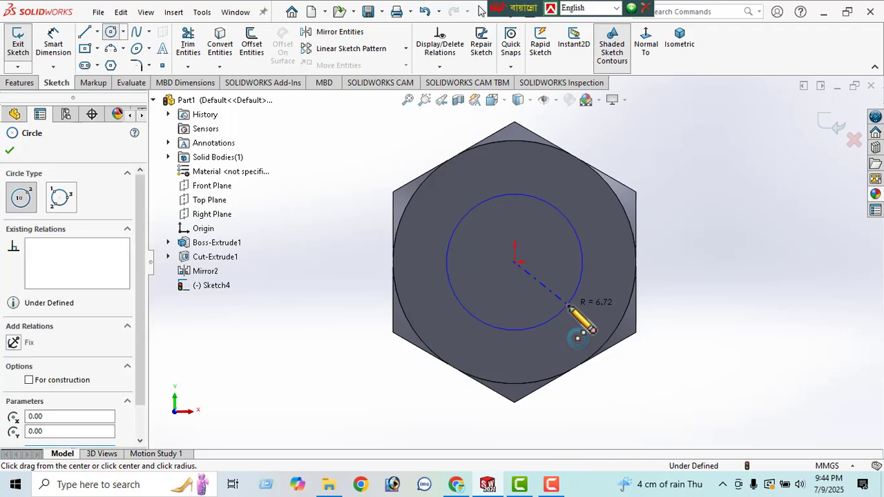
Dimension the circle's diameter and set it to 16 mm.
click(60, 50)
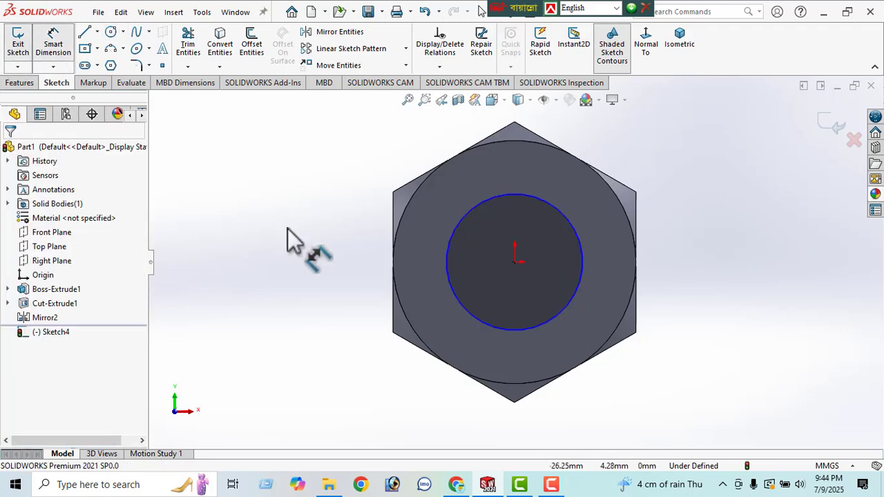
click(451, 240)
click(326, 260)
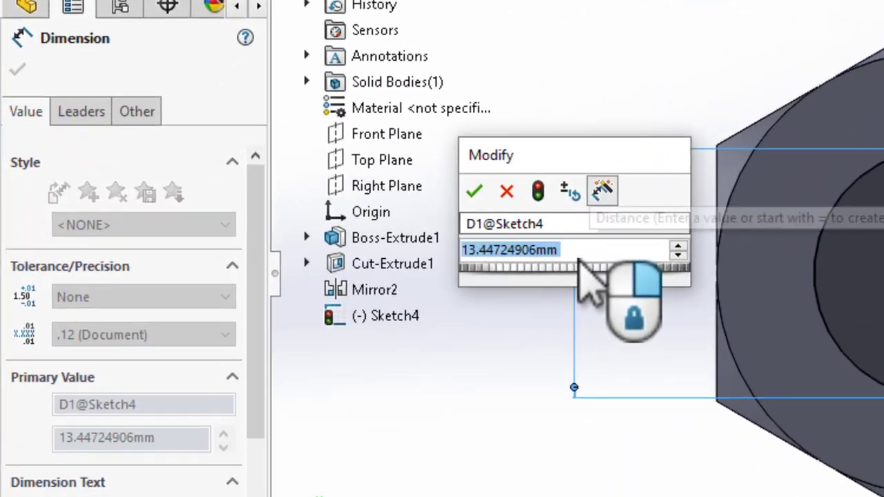
text(16)
key(Return)
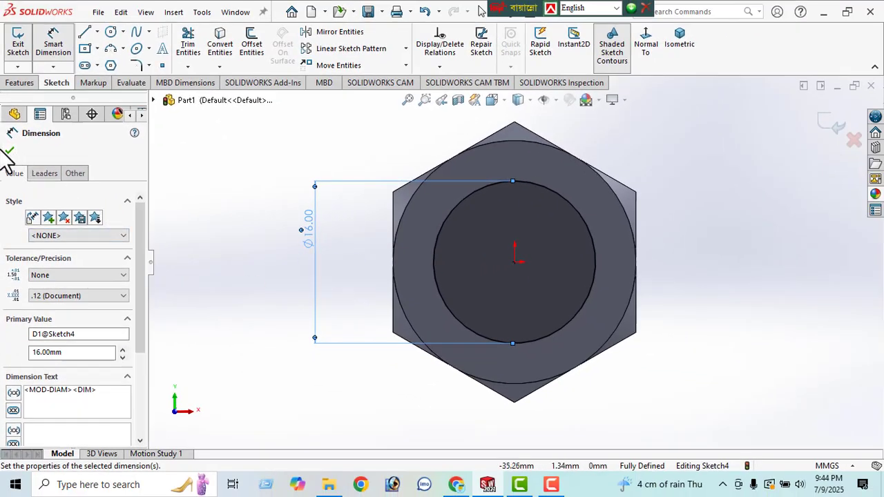
click(9, 152)
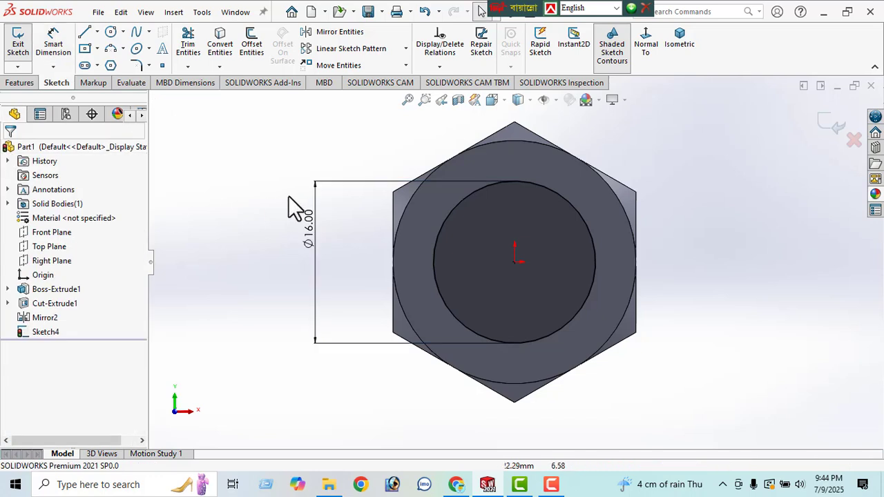
Set up a Blind Extruded Boss from the 16 mm circle on the head's flat face with a depth of 75 mm.
click(680, 42)
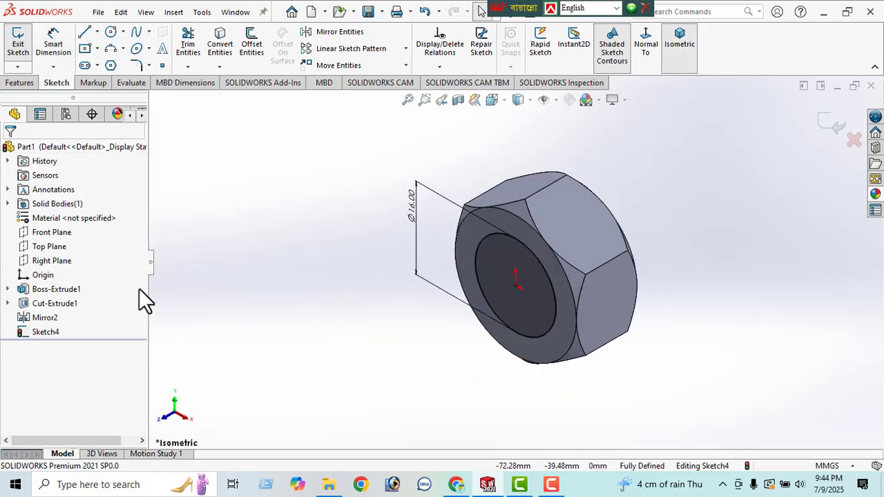
click(21, 83)
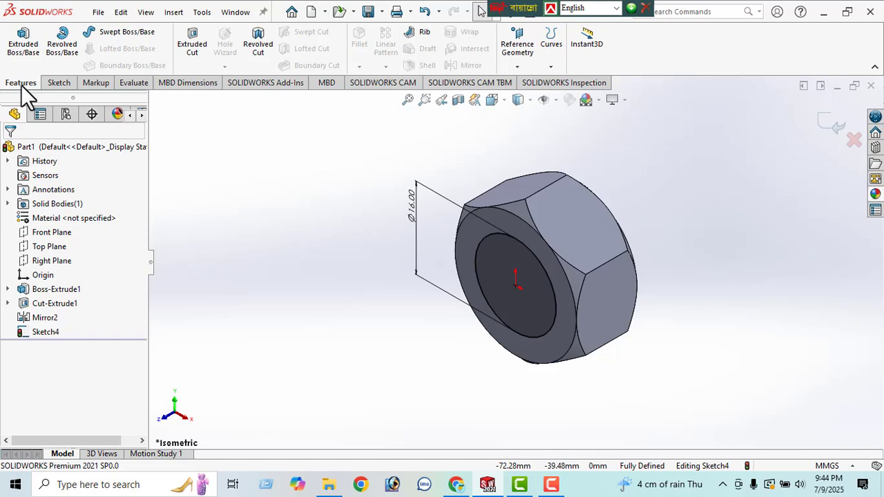
click(26, 48)
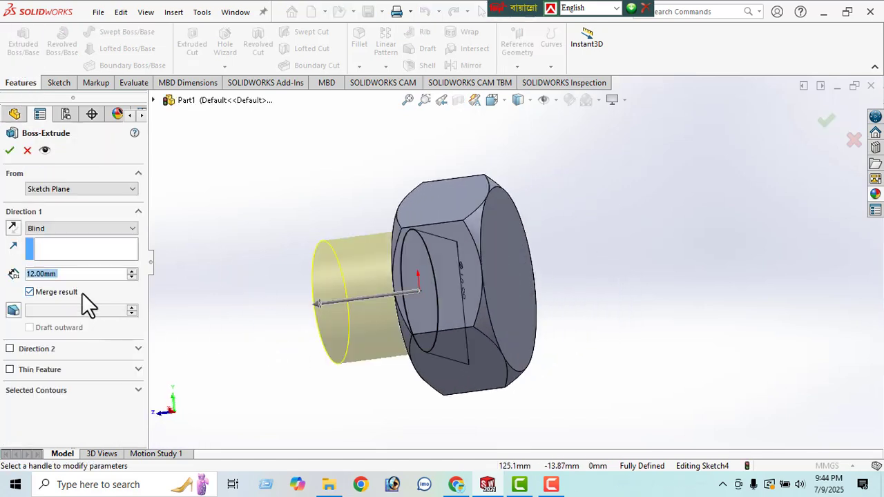
text(75)
key(Return)
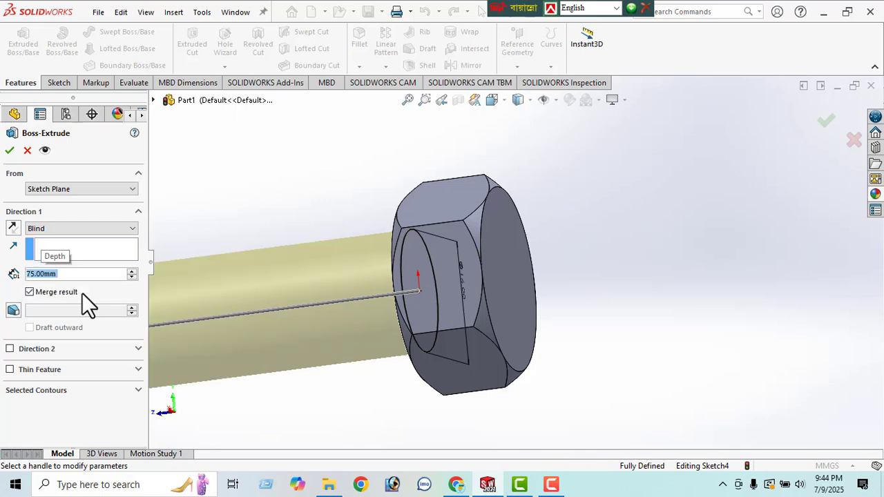
scroll(418, 294, up, 3)
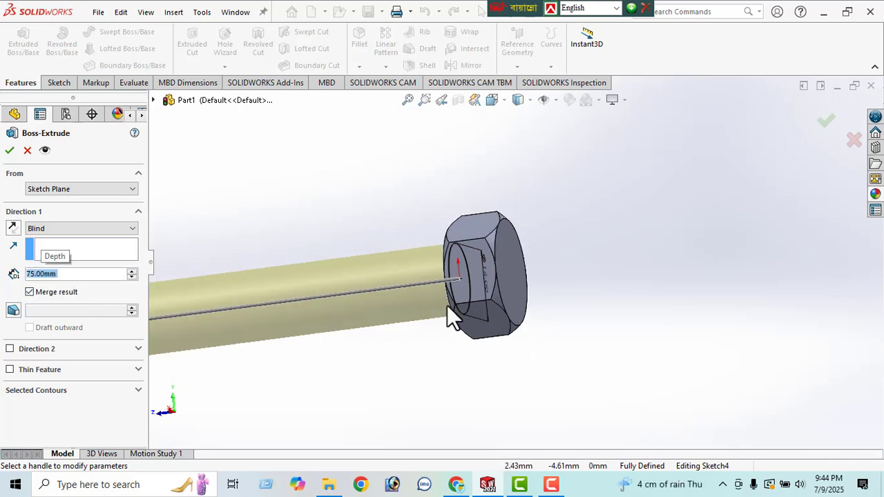
middle_drag(450, 315, 492, 310)
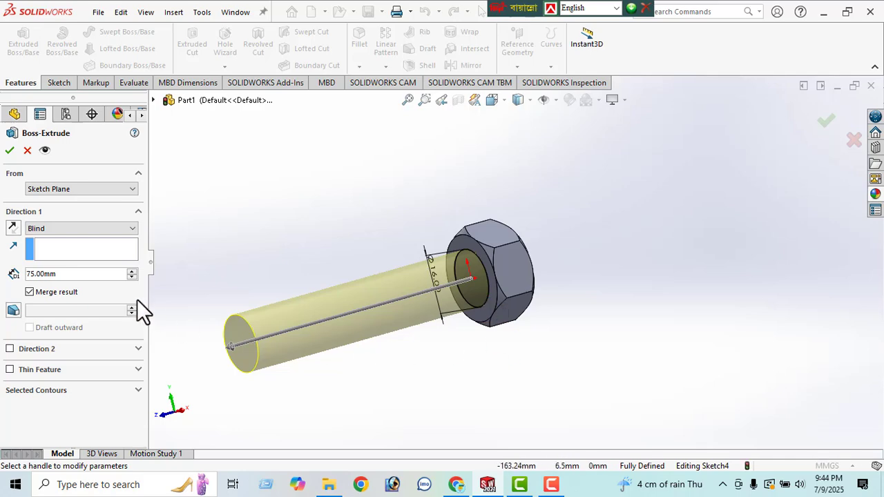
Set the shank extrusion's depth to 45 mm and create it merged with the head.
click(63, 277)
click(63, 276)
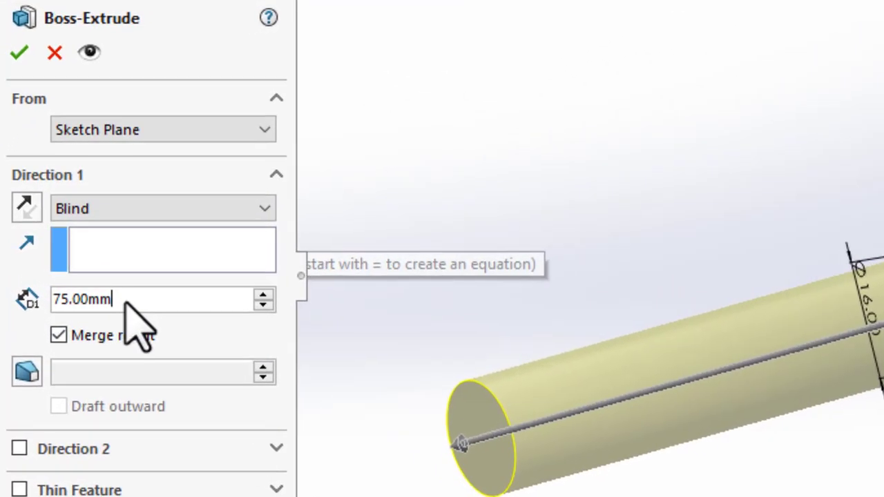
double_click(125, 302)
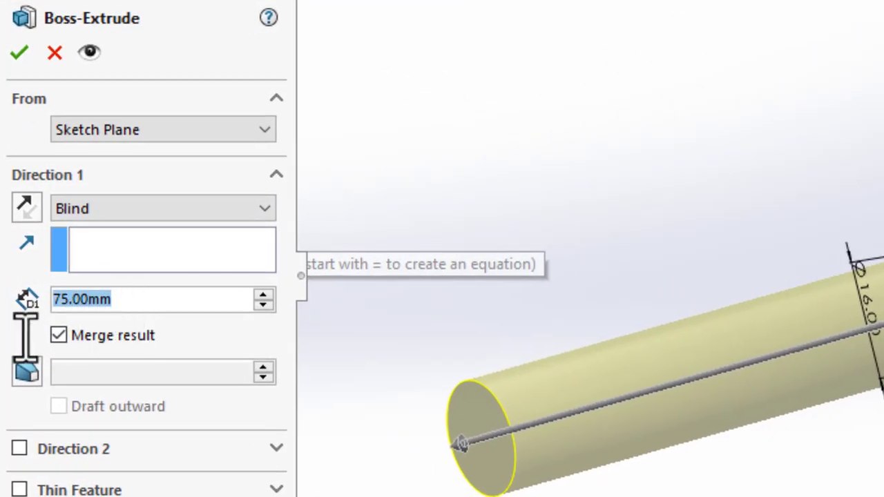
text(45)
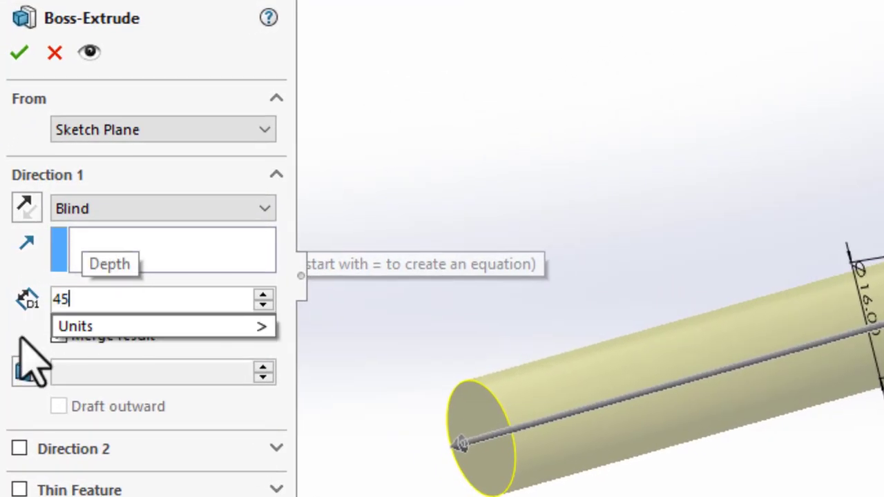
key(Return)
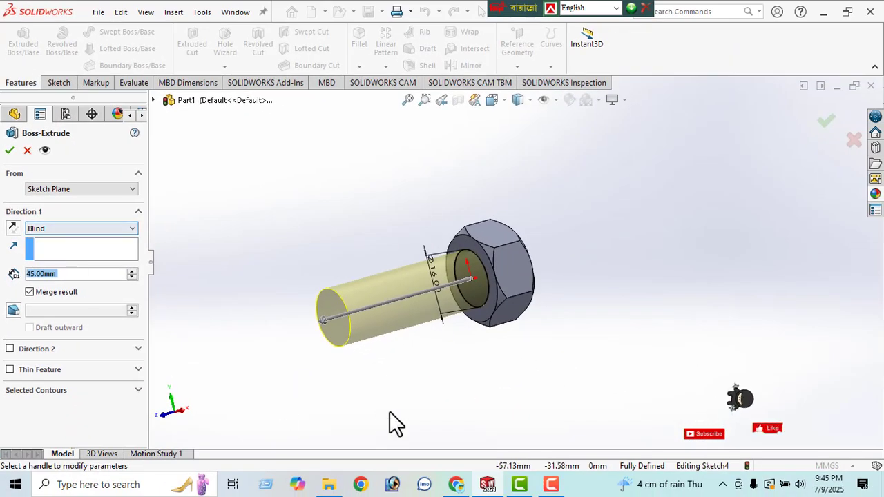
click(9, 150)
Chamfer the circular edge at the shank's free end with a 2 mm distance at 45°.
middle_drag(416, 357, 381, 270)
scroll(387, 268, down, 5)
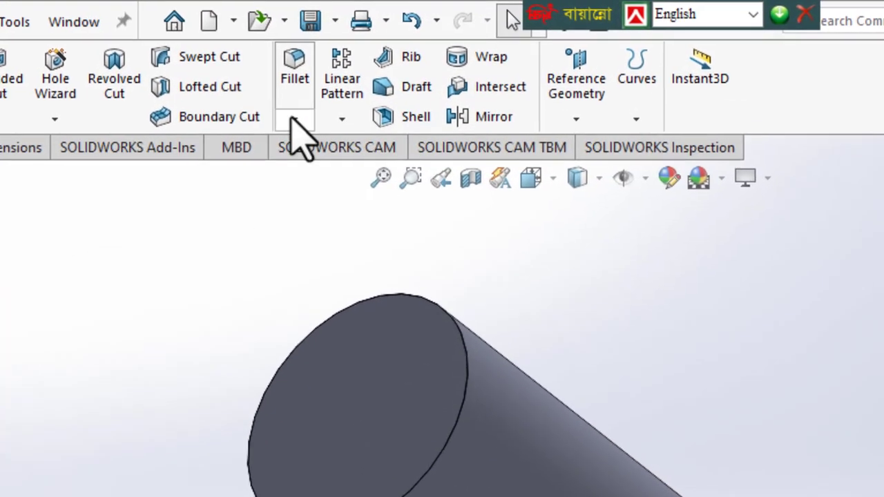
click(293, 119)
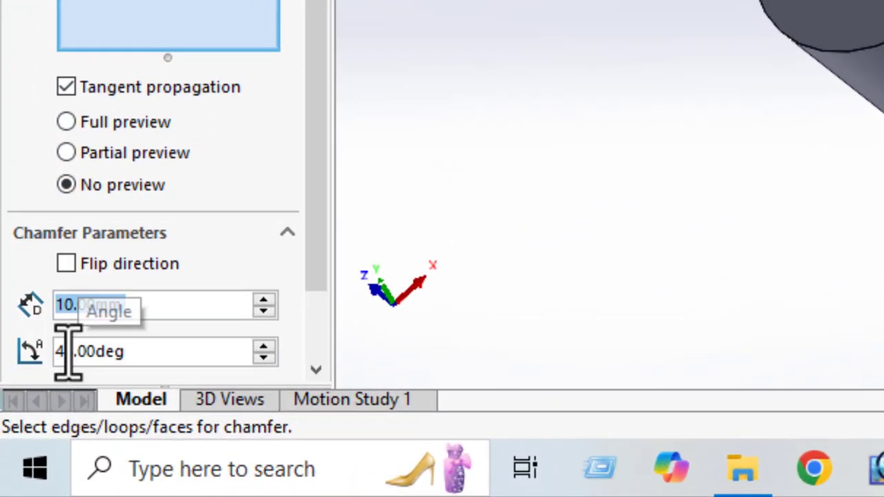
text(2)
key(Return)
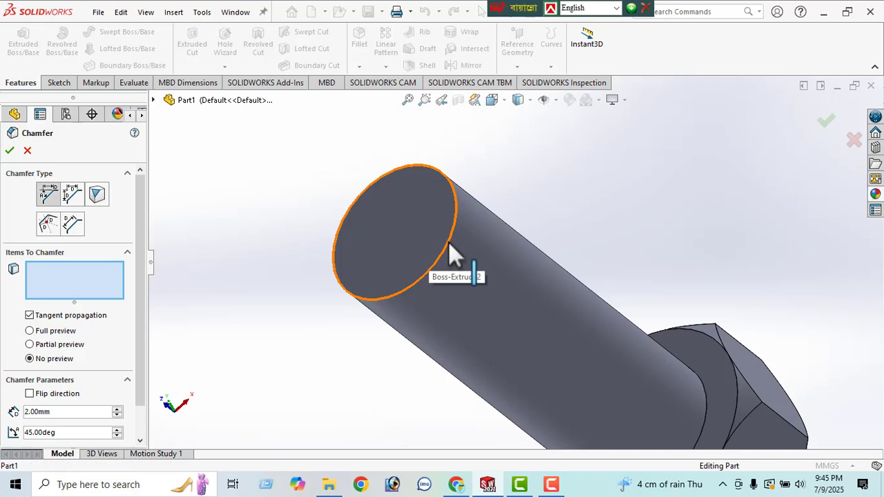
click(449, 243)
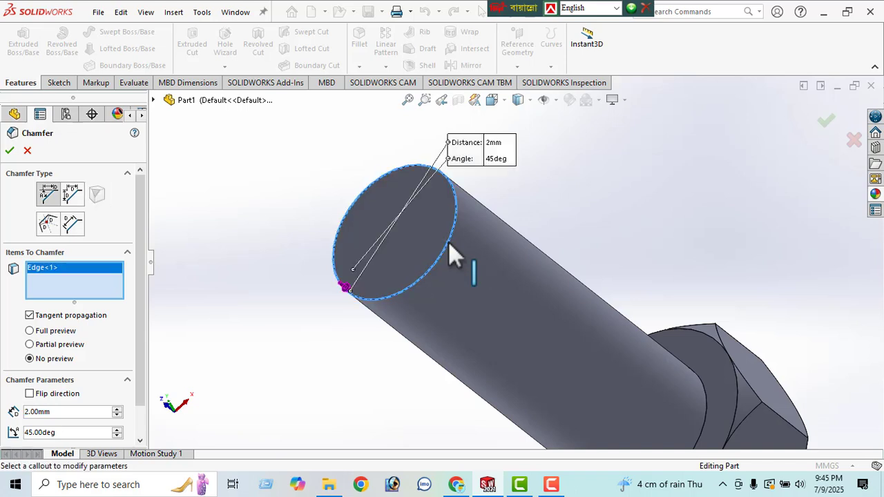
click(10, 151)
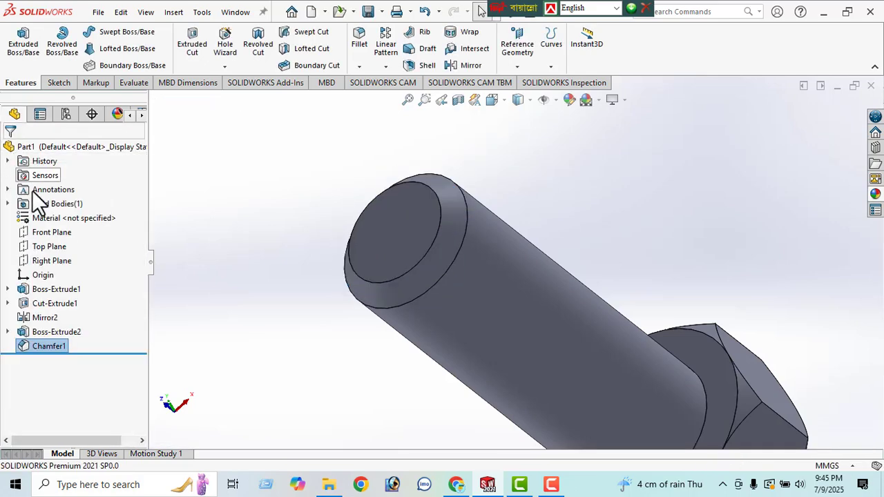
Set up a Thread starting at the shank's edge against the head, with end condition Up To Selection at the chamfered tip's edge.
middle_drag(336, 283, 498, 286)
scroll(452, 300, up, 4)
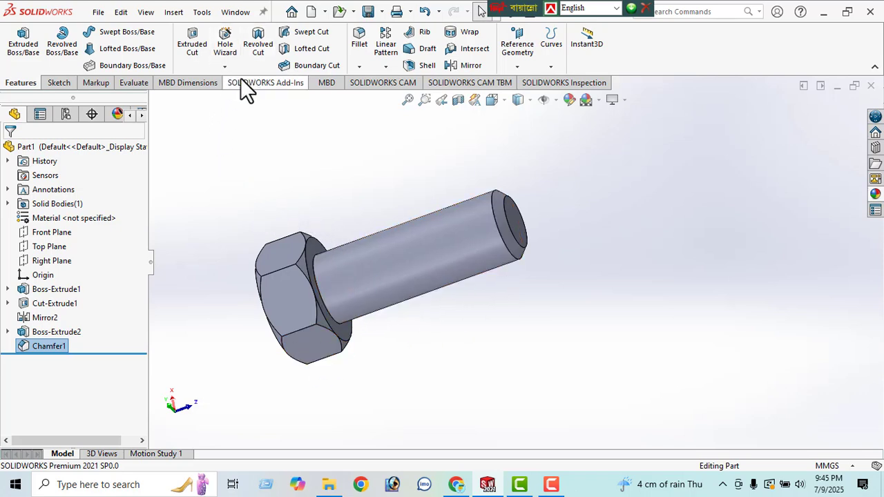
click(225, 66)
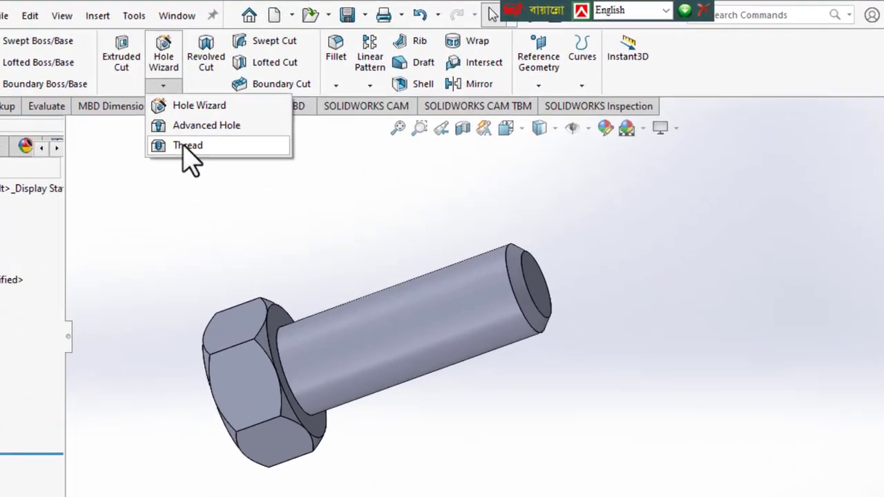
click(186, 145)
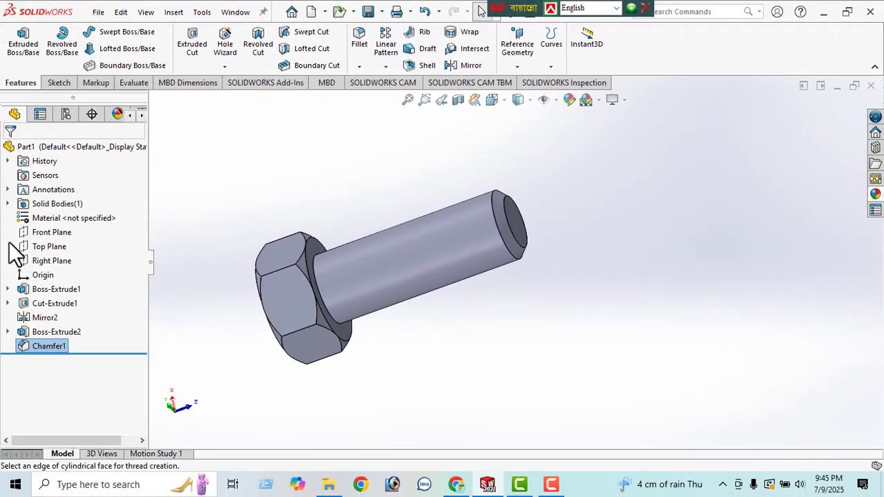
click(529, 257)
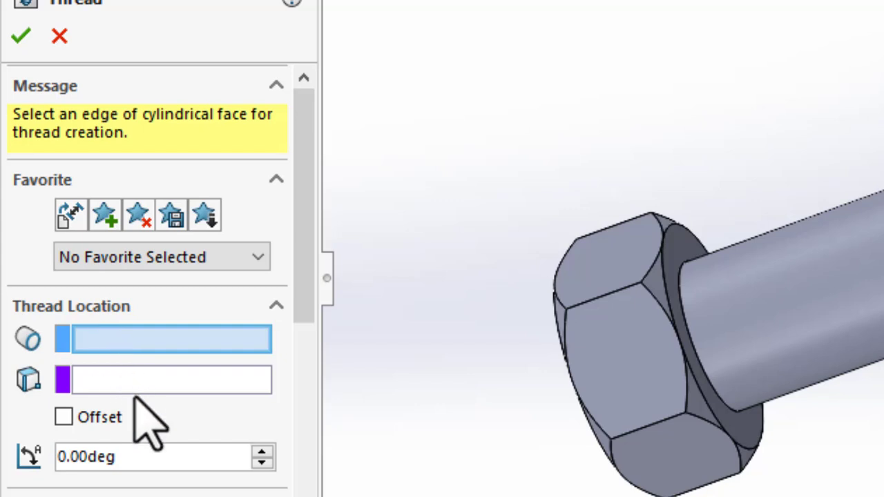
click(722, 402)
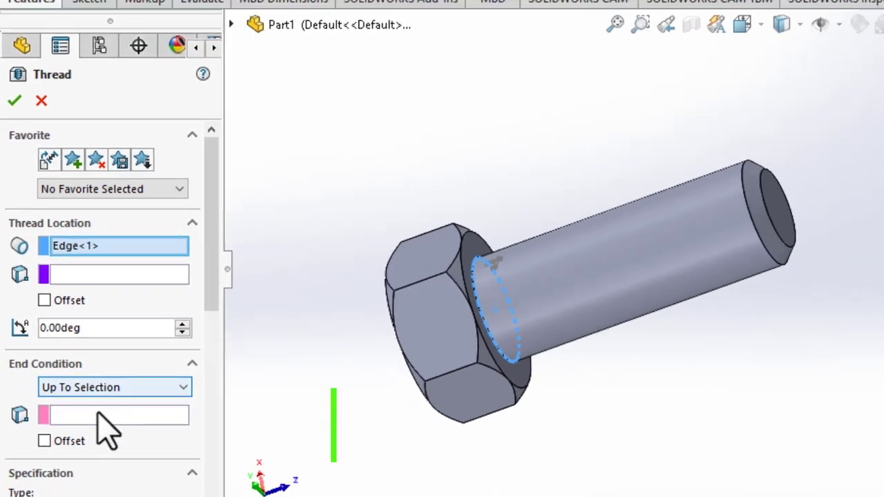
click(139, 484)
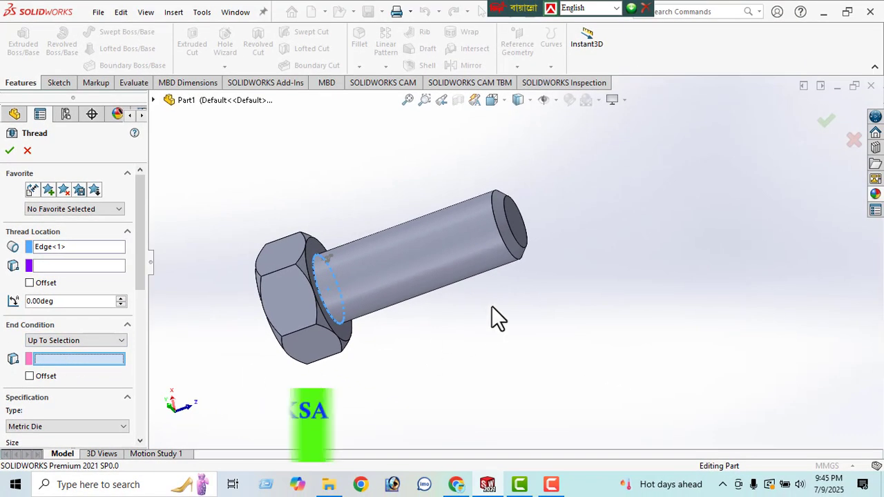
click(523, 254)
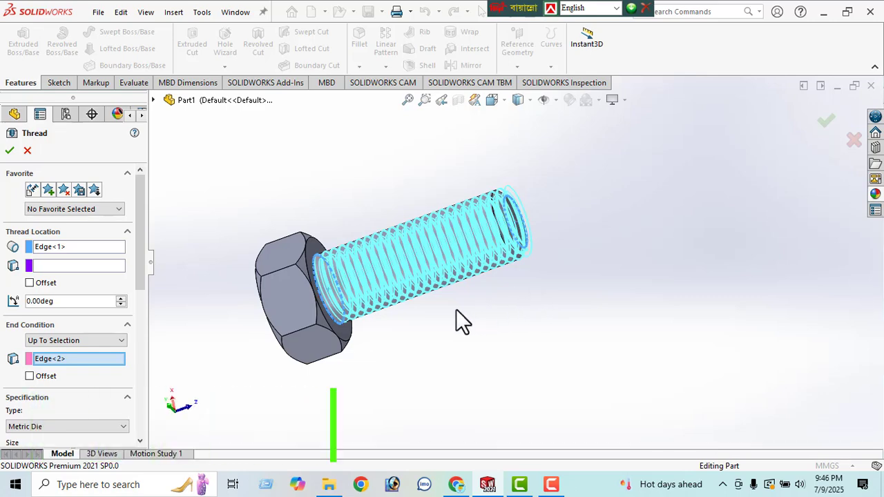
Offset the thread's start location 5 mm from the edge at the head and inspect the preview around the shank.
middle_drag(458, 320, 463, 237)
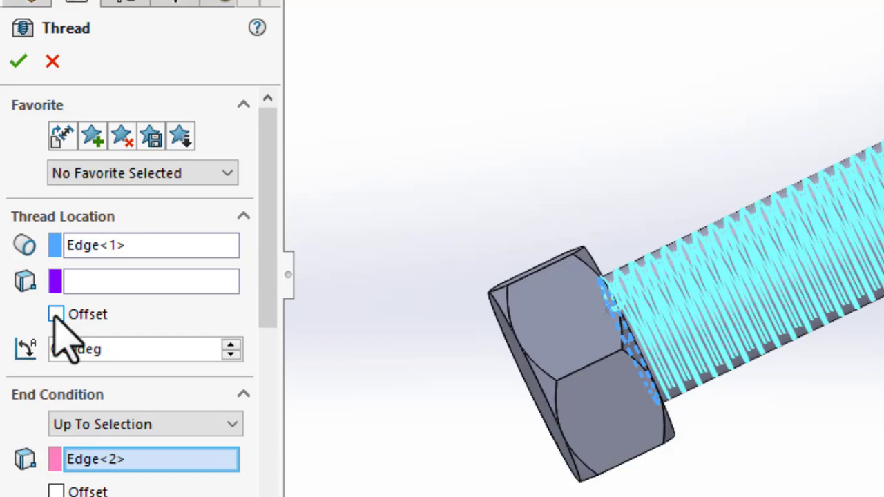
click(56, 315)
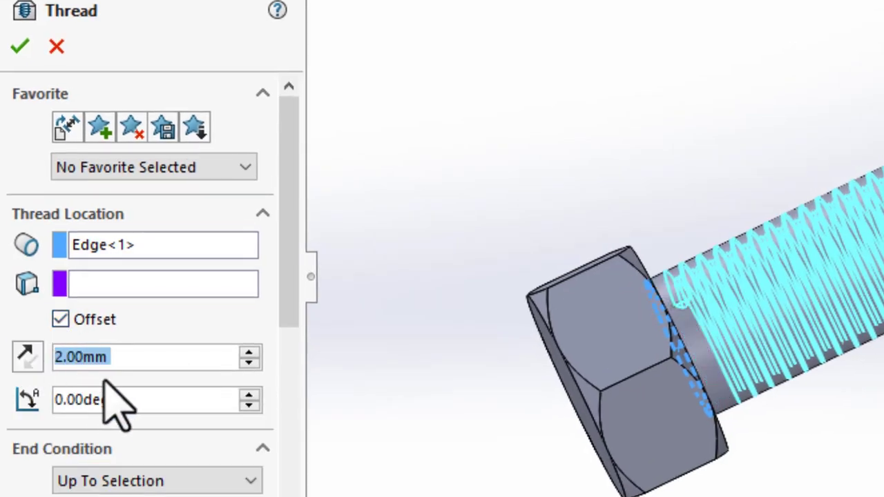
middle_drag(587, 366, 568, 276)
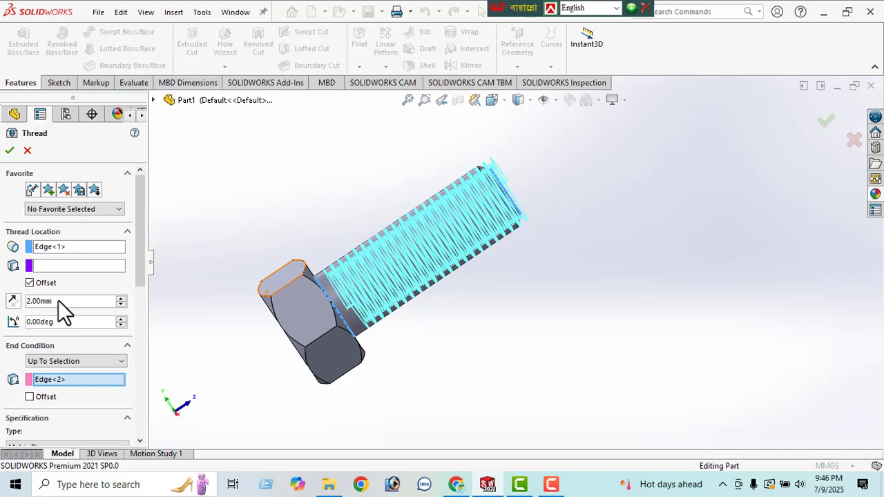
click(58, 301)
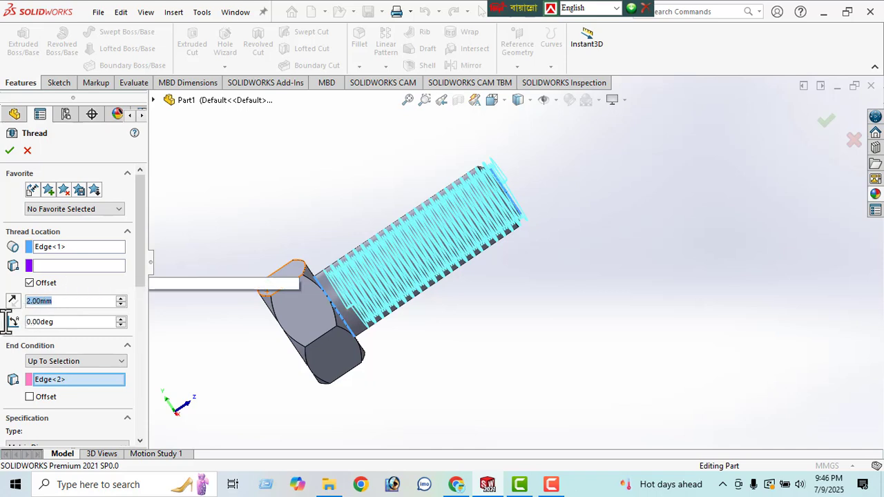
text(5)
key(Return)
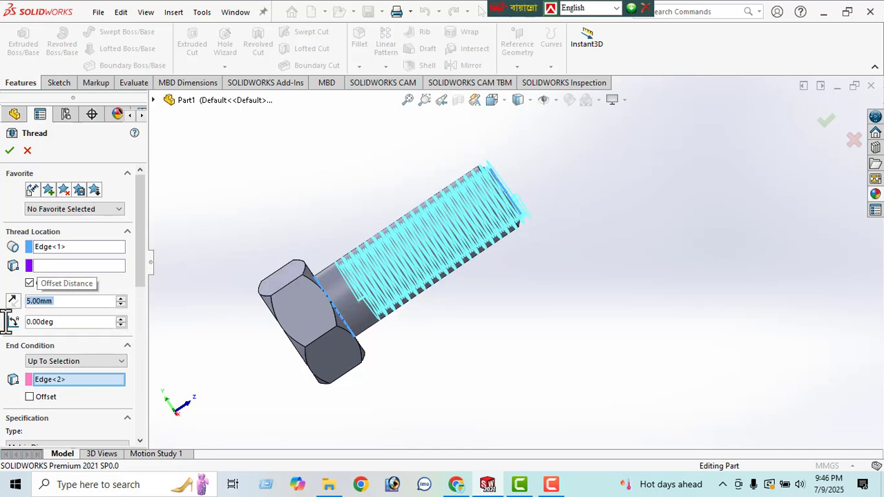
middle_drag(367, 367, 266, 222)
middle_drag(247, 348, 208, 270)
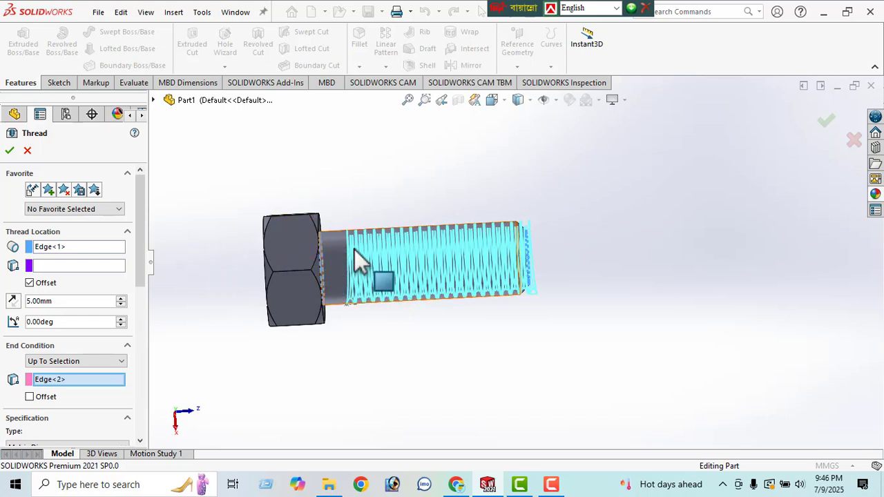
middle_drag(361, 260, 492, 377)
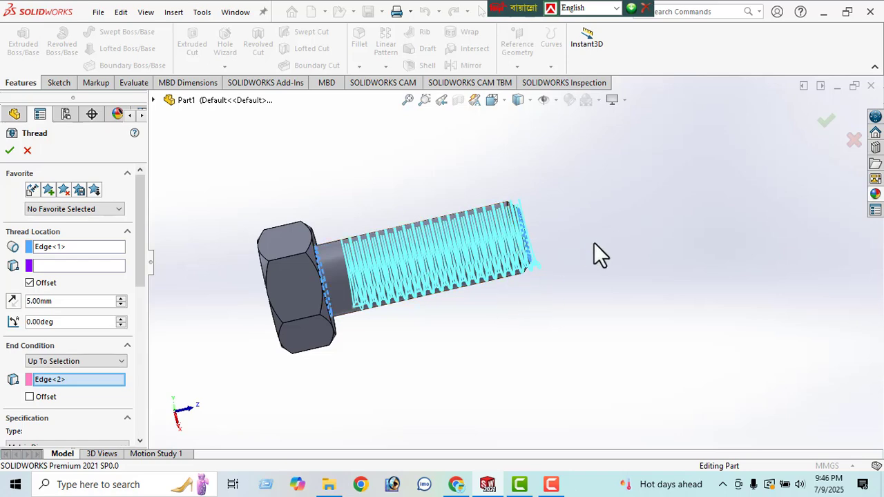
middle_drag(592, 244, 574, 408)
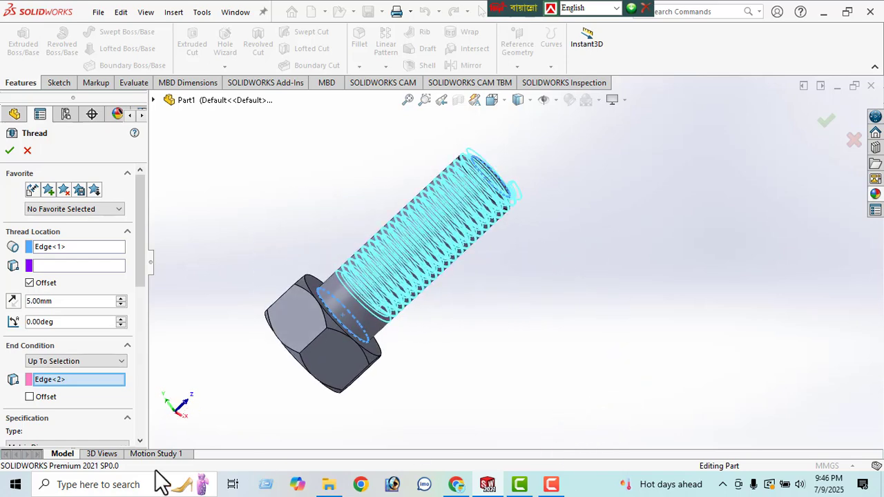
Specify the thread type as Metric Die and its size as M16x2.0.
drag(138, 260, 142, 311)
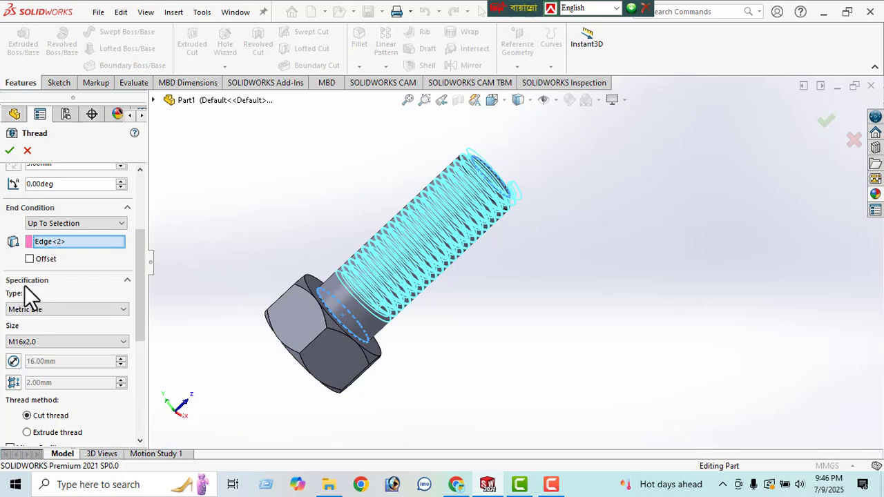
click(69, 310)
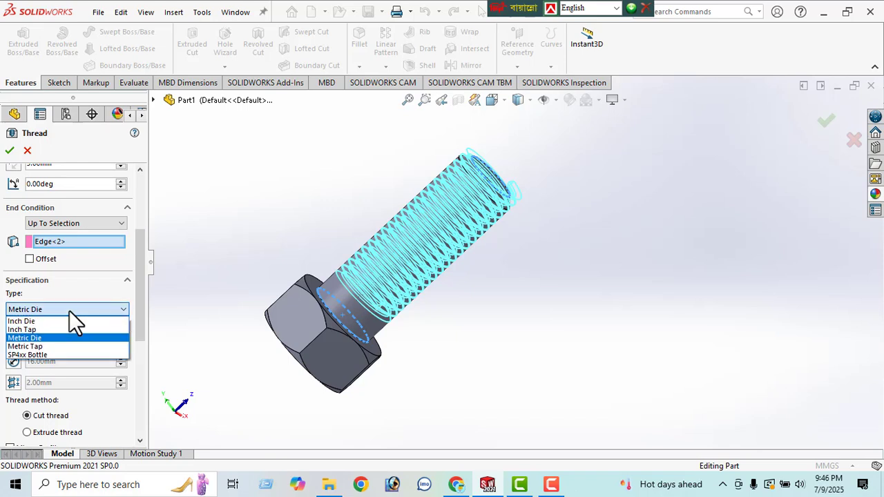
click(28, 338)
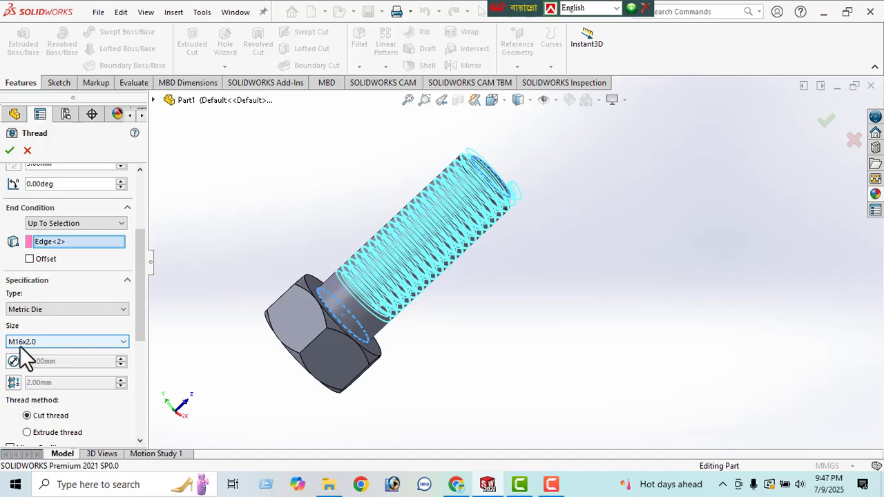
click(52, 343)
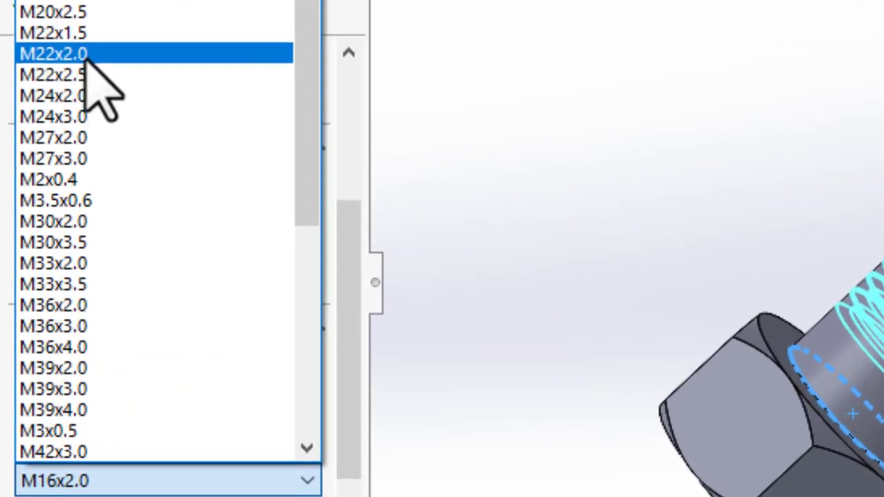
click(137, 489)
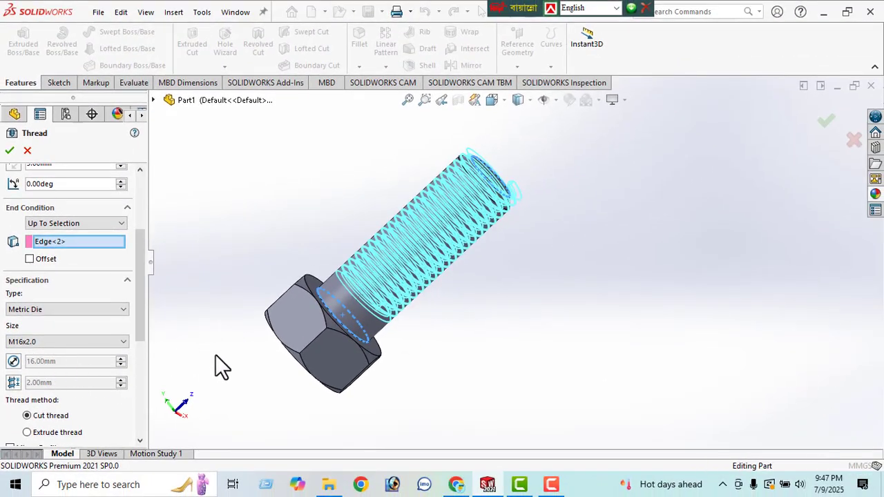
Create the cut thread on the bolt's shank with the current Thread settings.
middle_drag(215, 356, 221, 286)
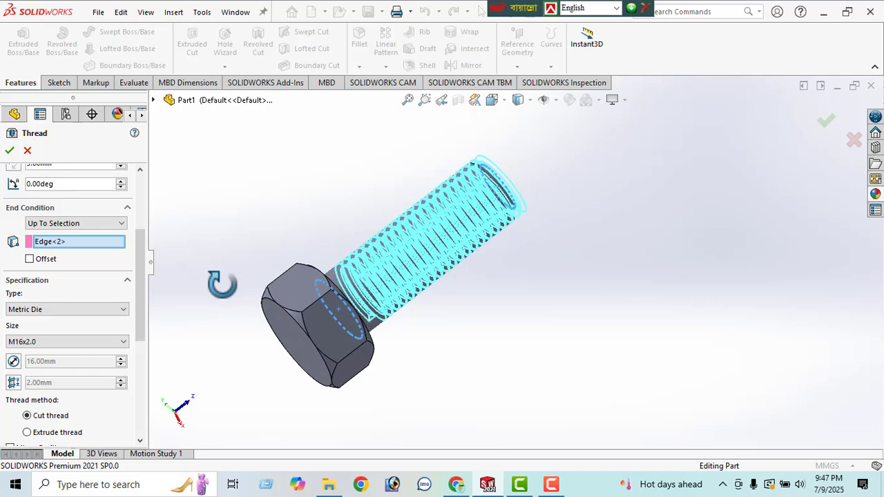
click(10, 151)
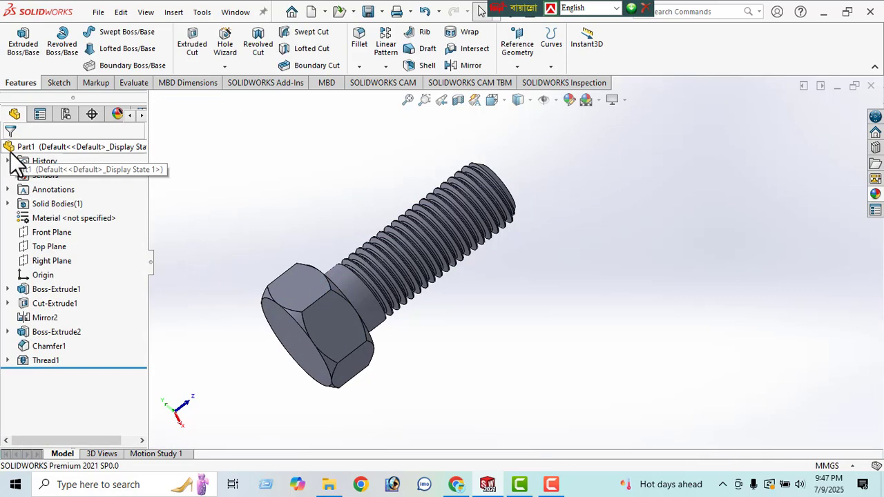
Examine the finished thread from the plain section near the head to the chamfered tip, including where the groove starts and ends.
middle_drag(321, 265, 315, 319)
middle_drag(303, 346, 431, 305)
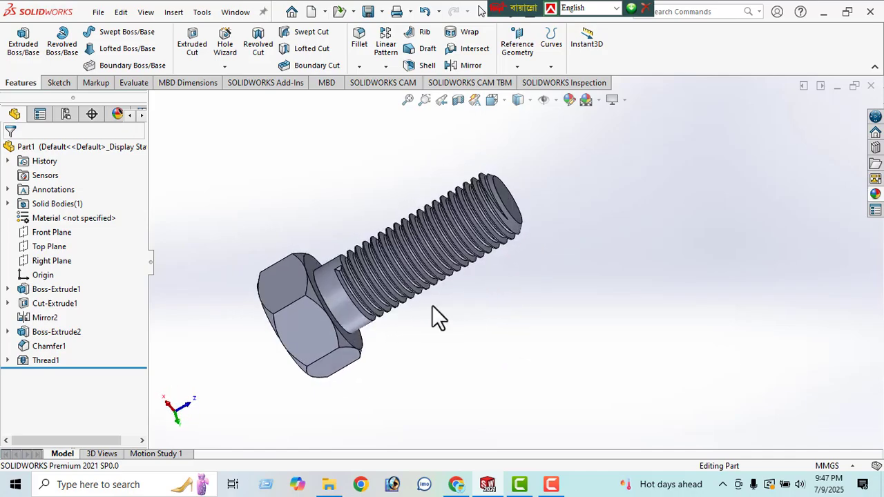
scroll(389, 336, down, 6)
middle_drag(404, 259, 393, 219)
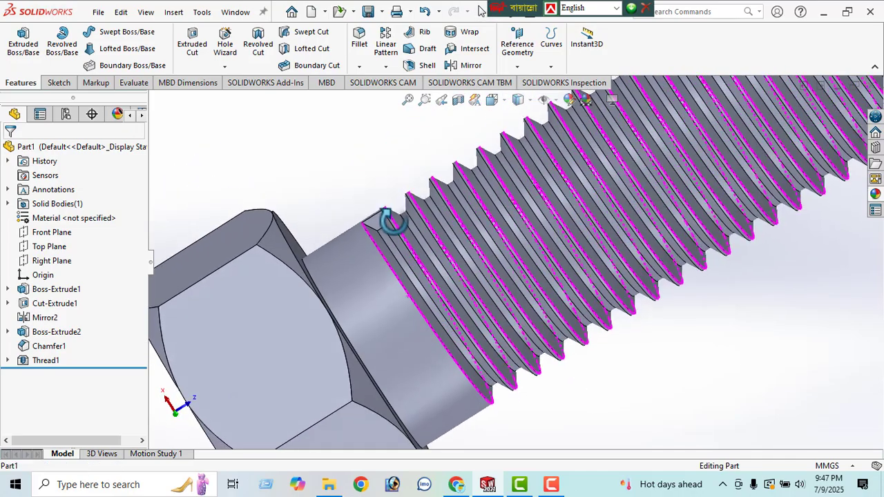
middle_drag(392, 254, 426, 330)
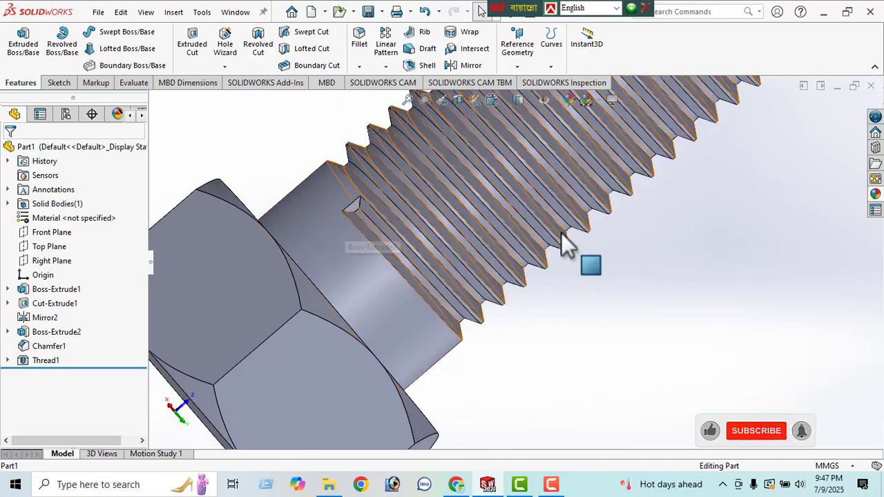
ctrl+middle_drag(571, 231, 321, 445)
ctrl+middle_drag(469, 315, 394, 349)
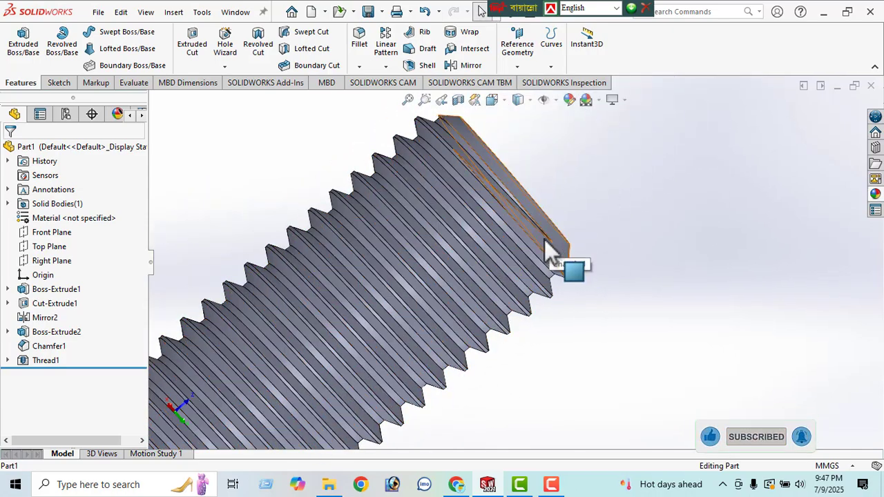
middle_drag(532, 288, 539, 239)
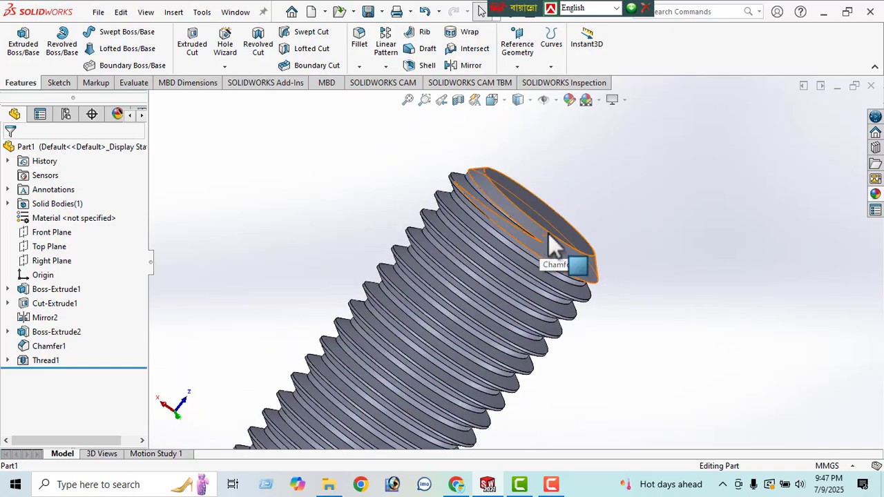
ctrl+middle_drag(453, 310, 608, 132)
middle_drag(472, 349, 488, 256)
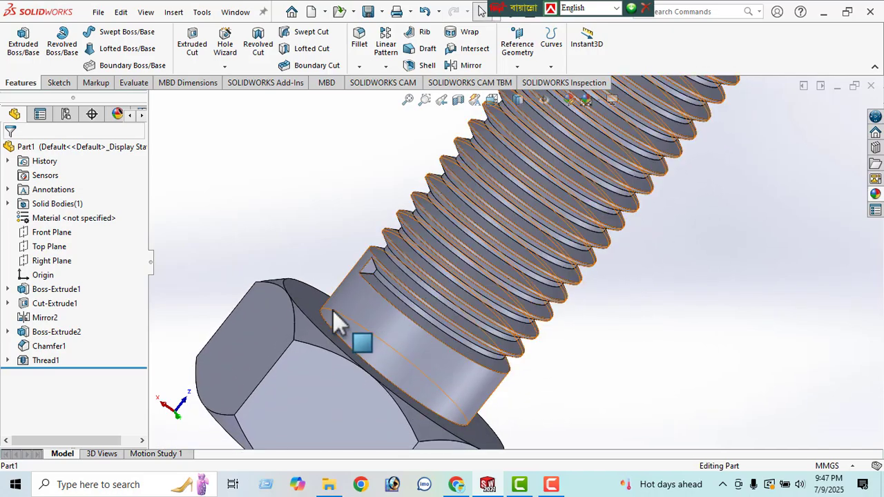
Start an Extruded Cut sketch on the small flat face where the thread groove ends near the head.
scroll(383, 294, down, 3)
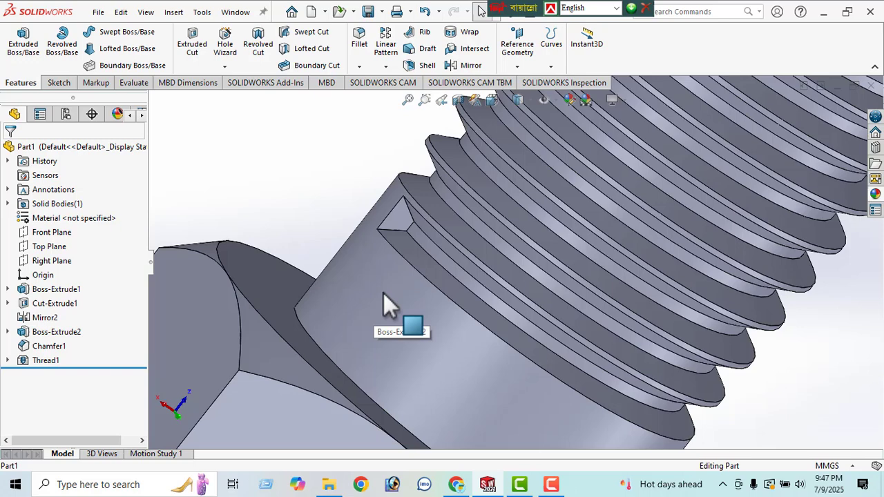
click(396, 222)
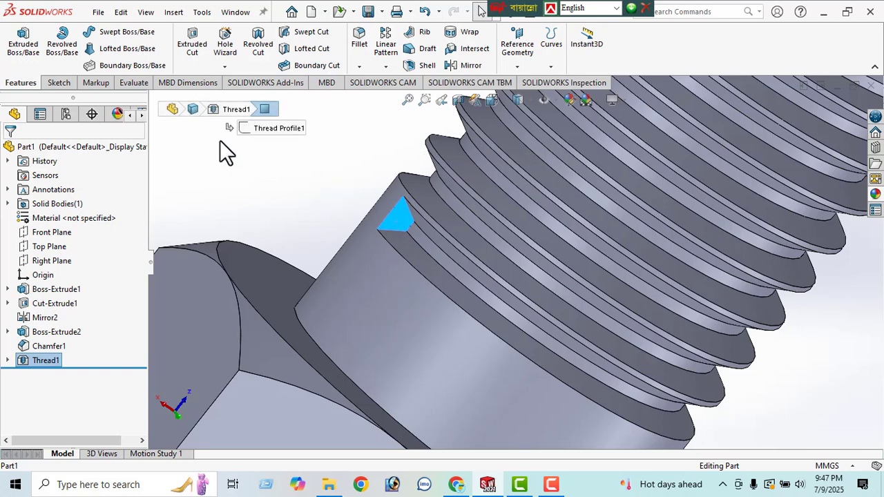
click(59, 84)
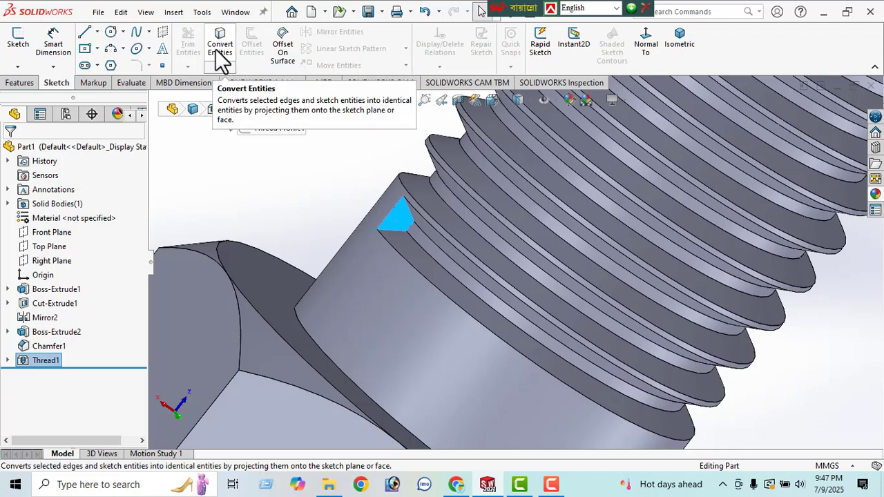
middle_drag(392, 222, 401, 190)
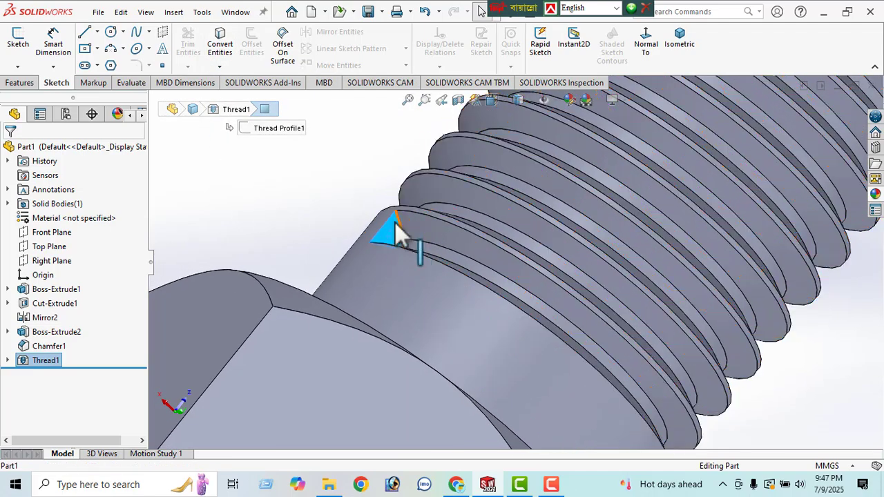
click(219, 47)
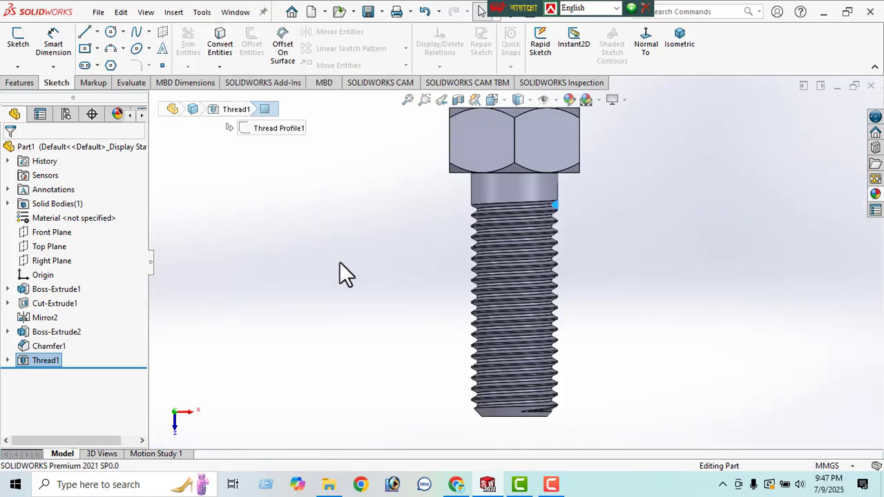
click(20, 83)
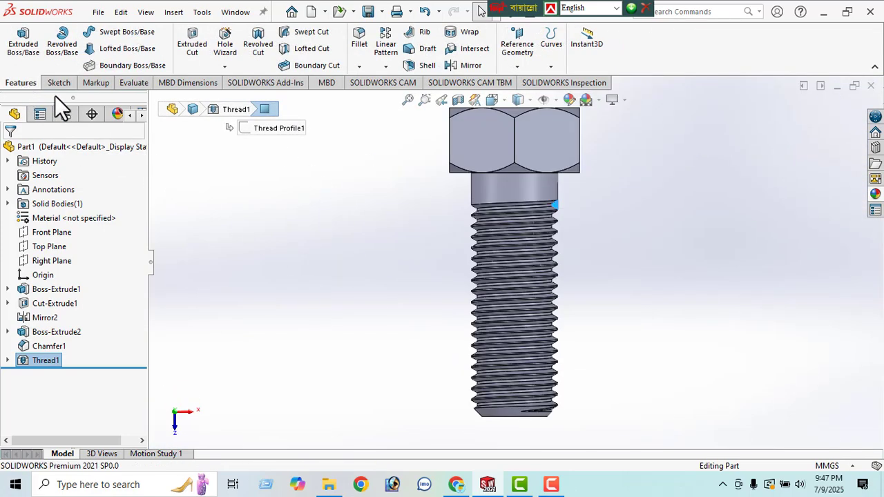
click(193, 39)
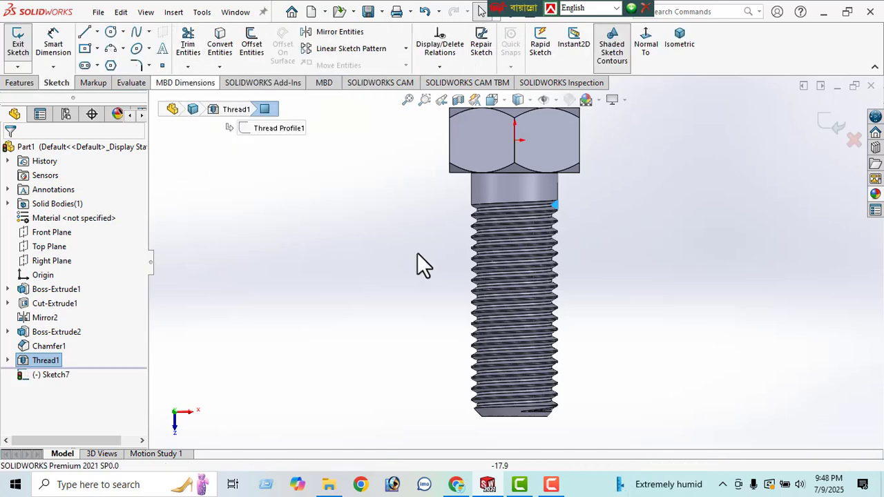
Convert the outline of the thread groove's flat end face into sketch entities.
scroll(573, 232, down, 3)
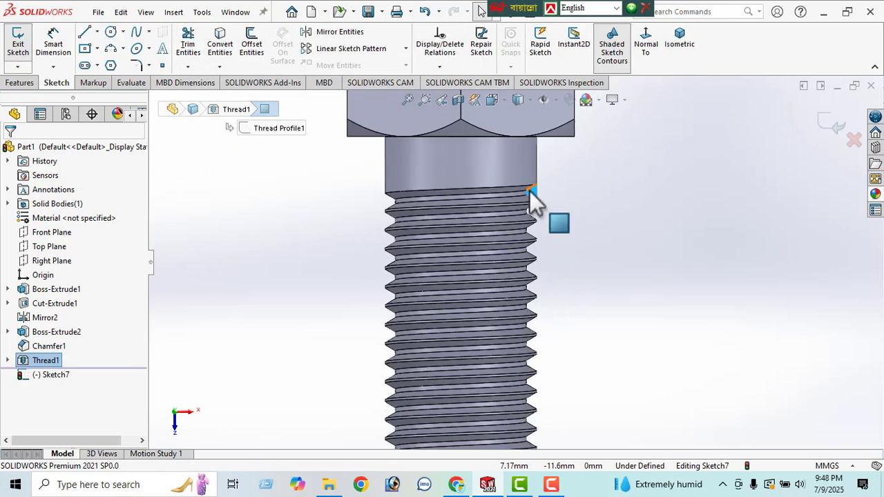
scroll(533, 197, down, 2)
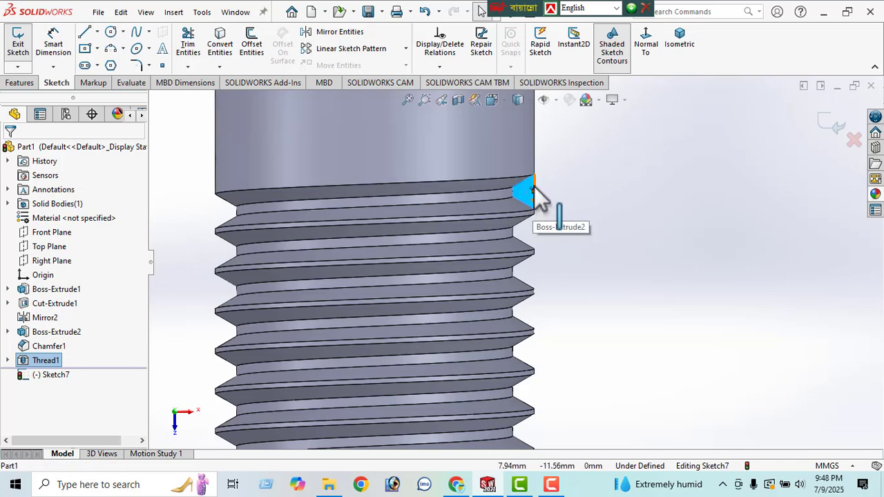
scroll(555, 220, down, 2)
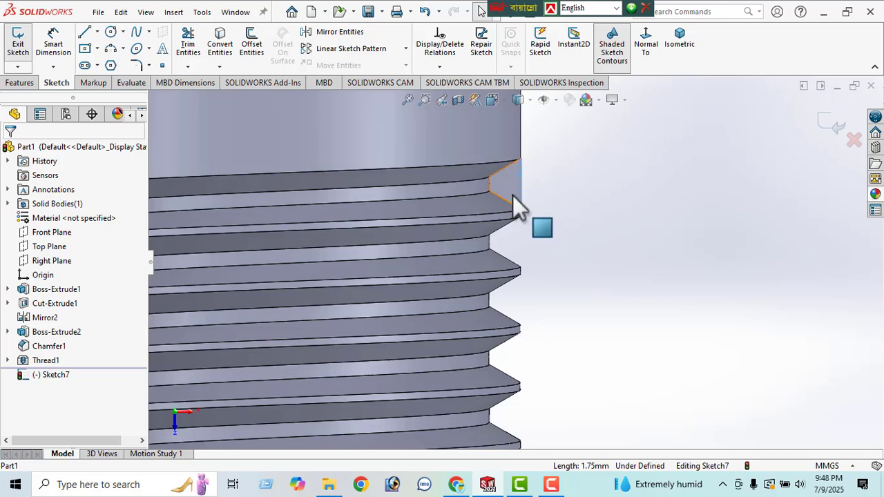
click(513, 195)
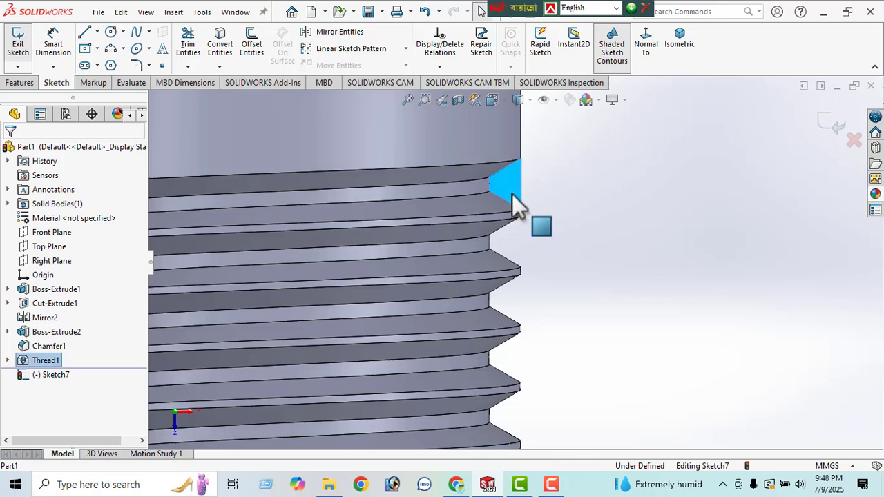
click(223, 47)
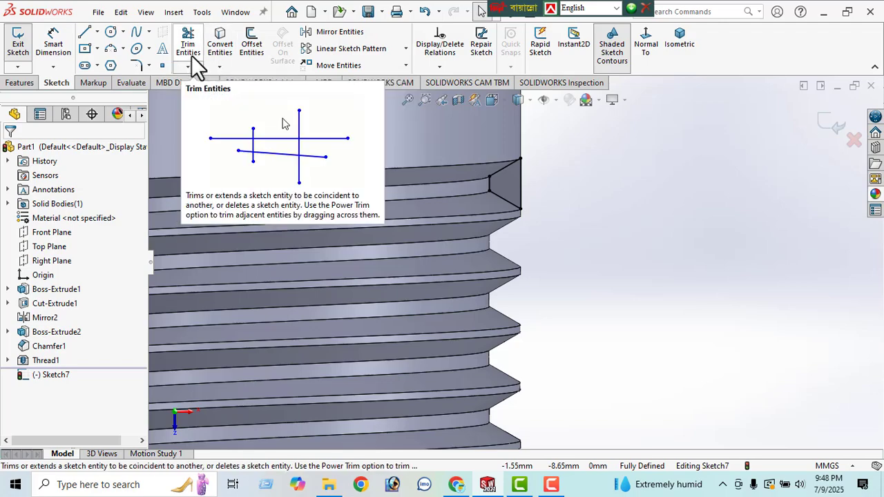
scroll(462, 212, up, 1)
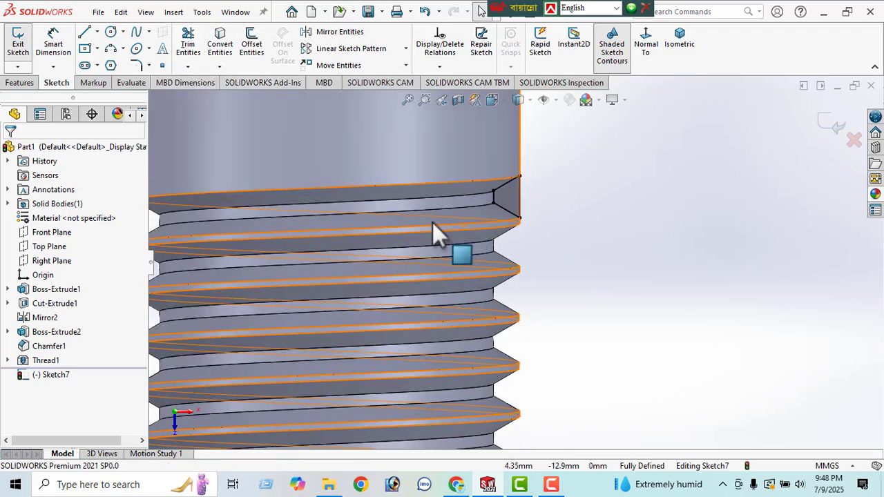
Cut the converted groove profile with an Extruded Cut, using the Through All end condition.
click(21, 83)
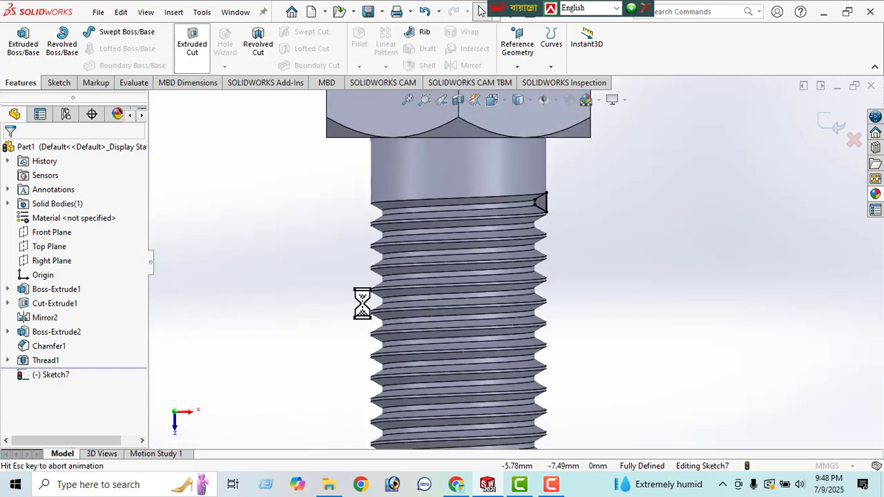
click(75, 228)
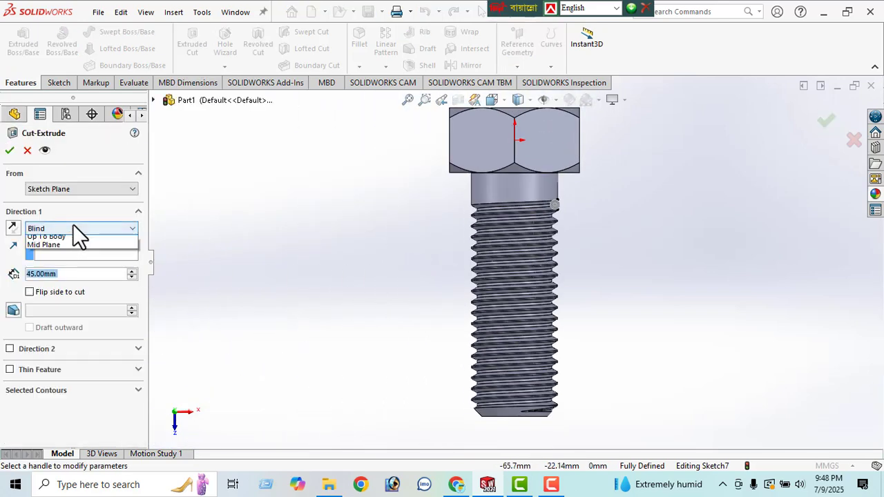
click(69, 248)
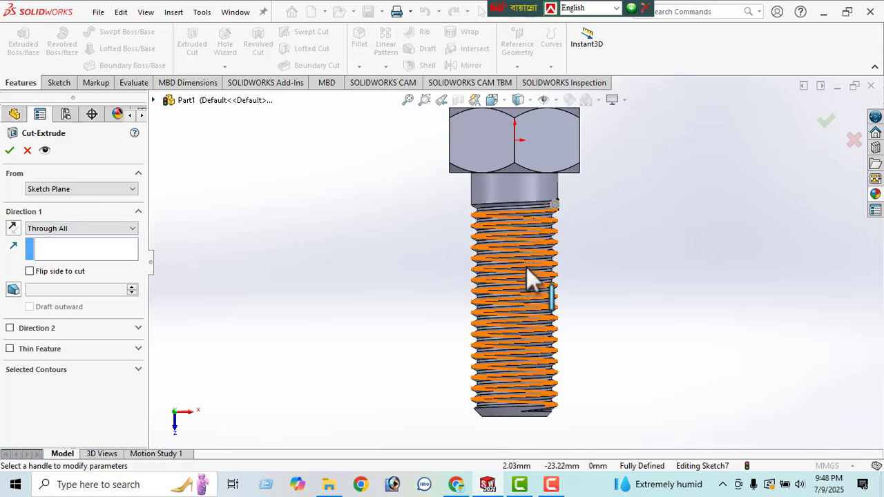
middle_drag(527, 267, 420, 228)
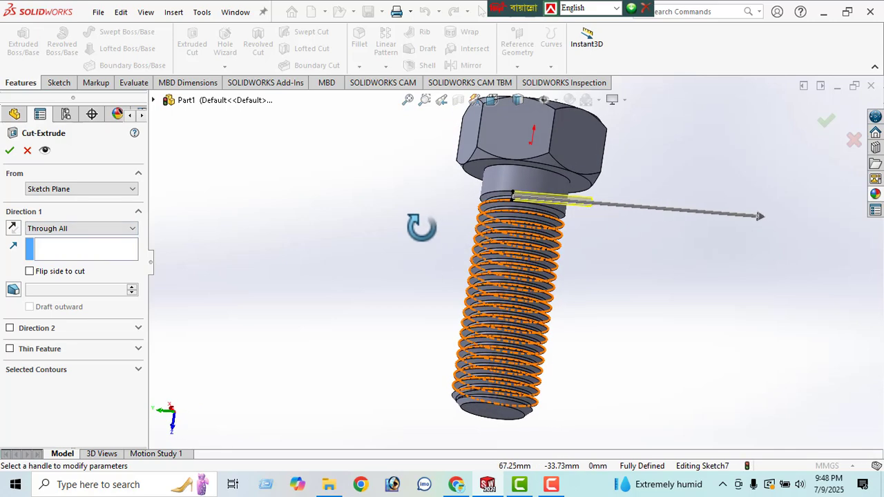
click(9, 149)
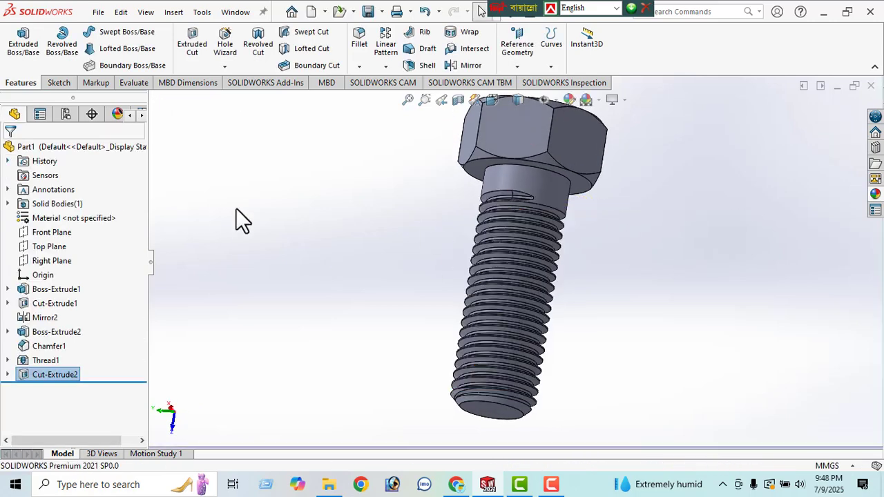
Inspect the run-out cut at the thread's start near the head from close up.
scroll(619, 249, down, 3)
scroll(464, 195, down, 4)
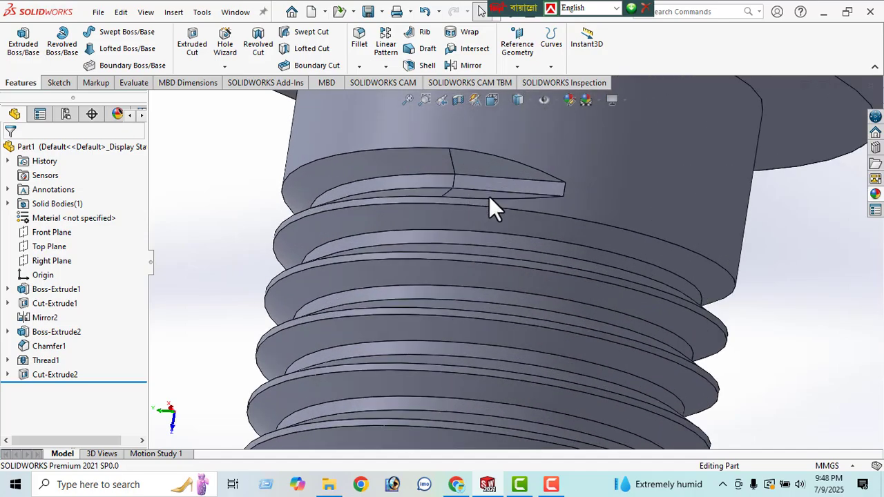
mouse_move(489, 200)
middle_down()
mouse_move(532, 173)
mouse_move(560, 183)
mouse_move(472, 203)
middle_up()
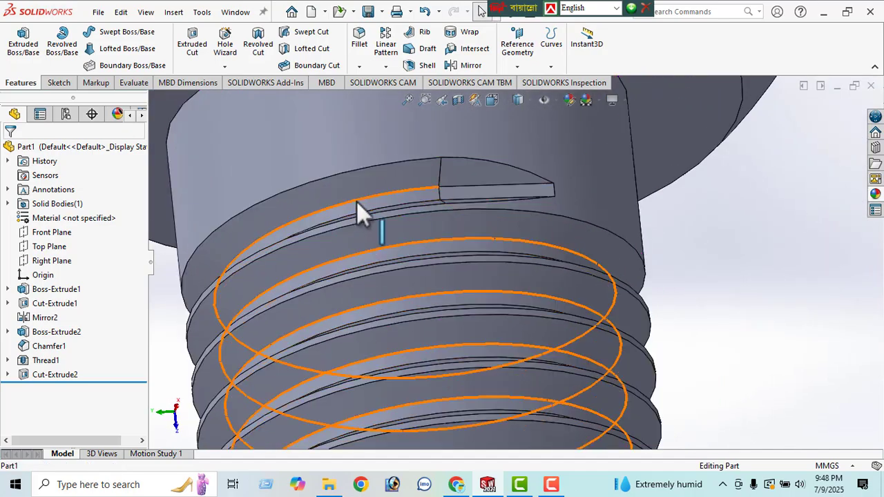
middle_drag(533, 246, 464, 179)
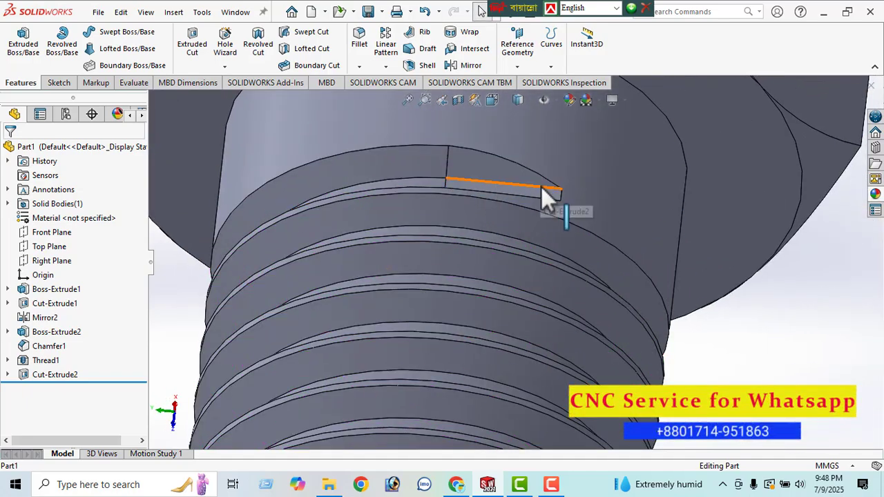
scroll(541, 189, up, 5)
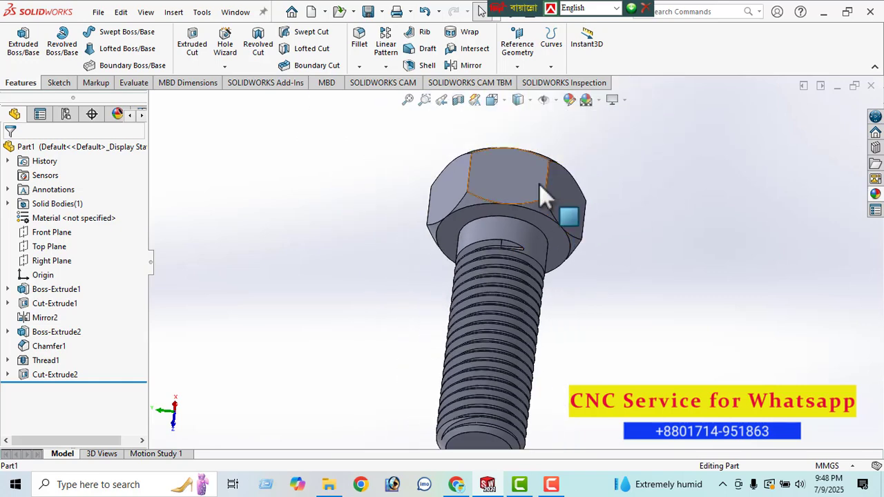
Display the bolt as Shaded With Edges in the isometric view.
click(529, 101)
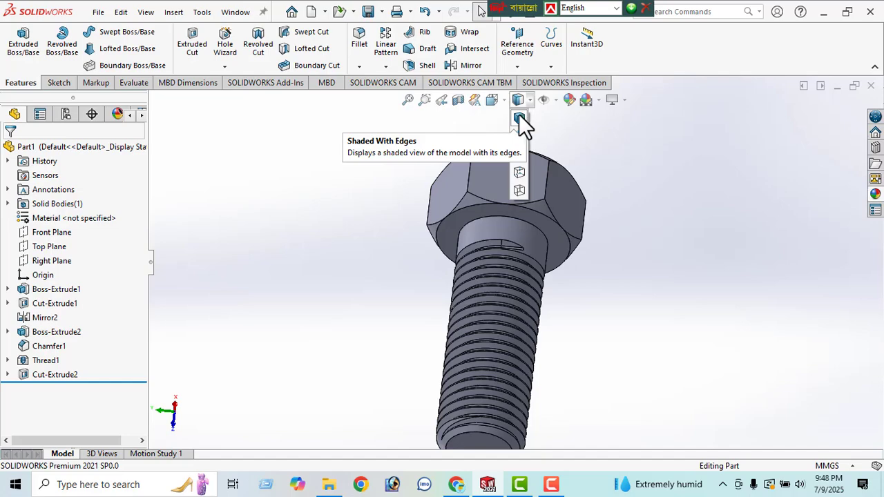
click(519, 115)
click(493, 101)
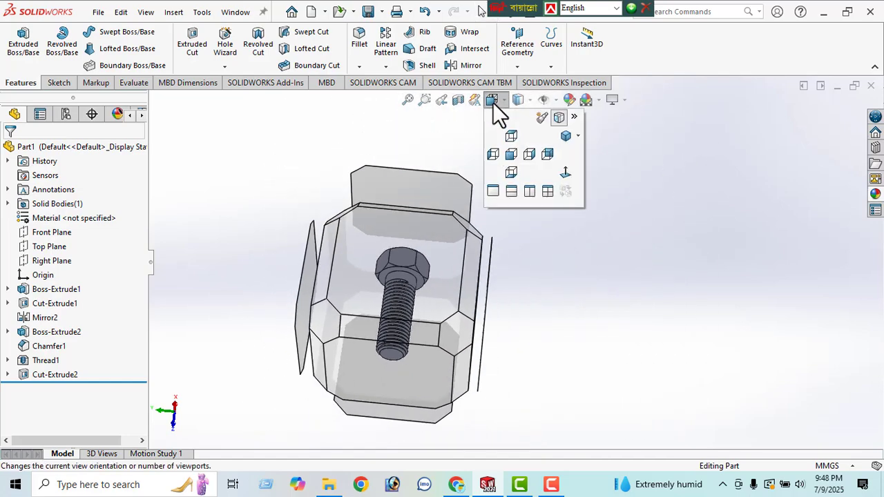
click(566, 136)
scroll(541, 267, down, 3)
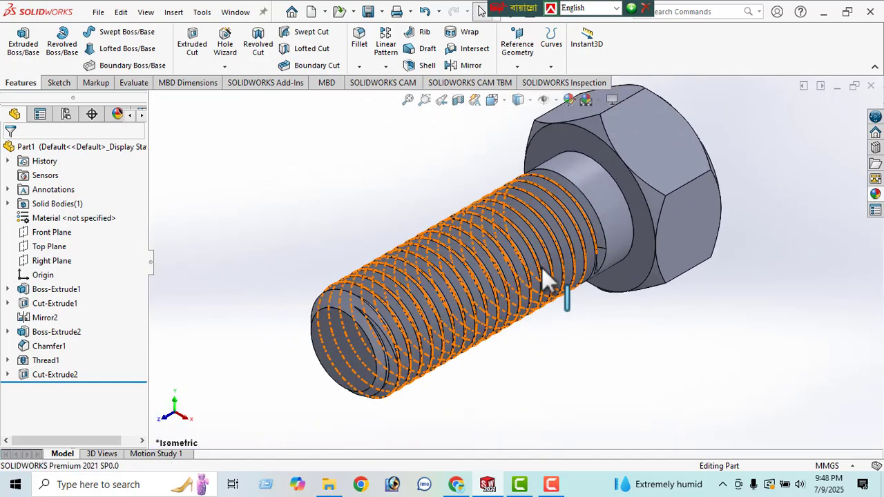
Cut the bolt open lengthwise with a planar Section View on the Top Plane at 0 mm offset.
middle_drag(543, 269, 532, 307)
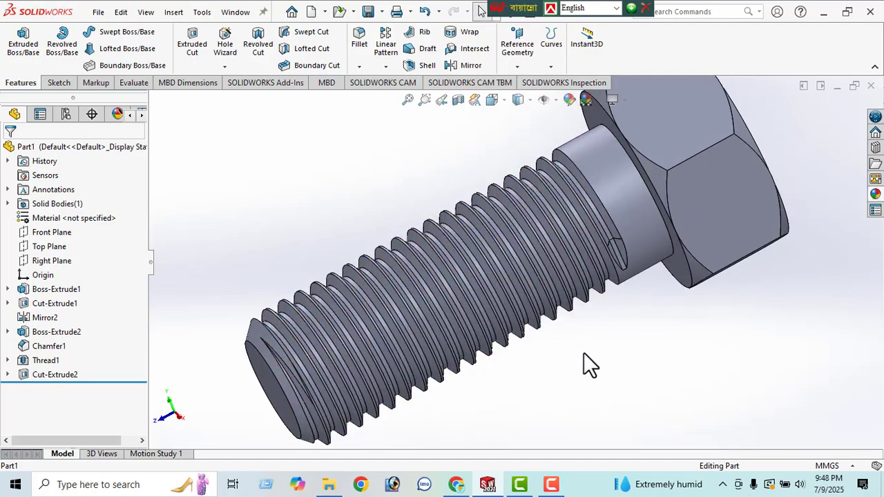
middle_drag(544, 352, 470, 228)
click(454, 100)
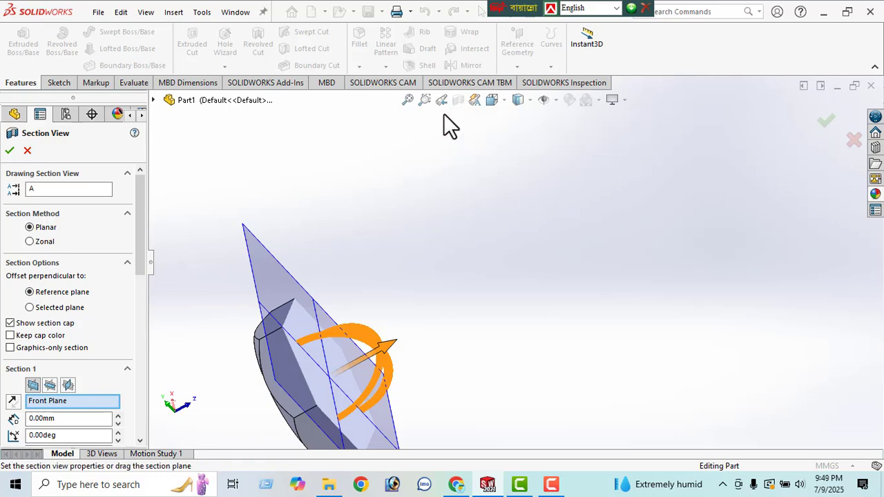
middle_drag(215, 265, 315, 257)
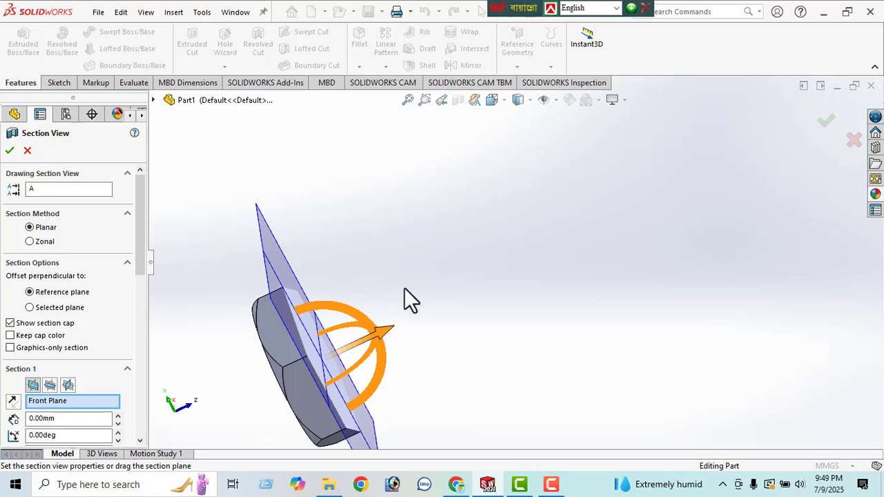
ctrl+middle_drag(405, 290, 491, 250)
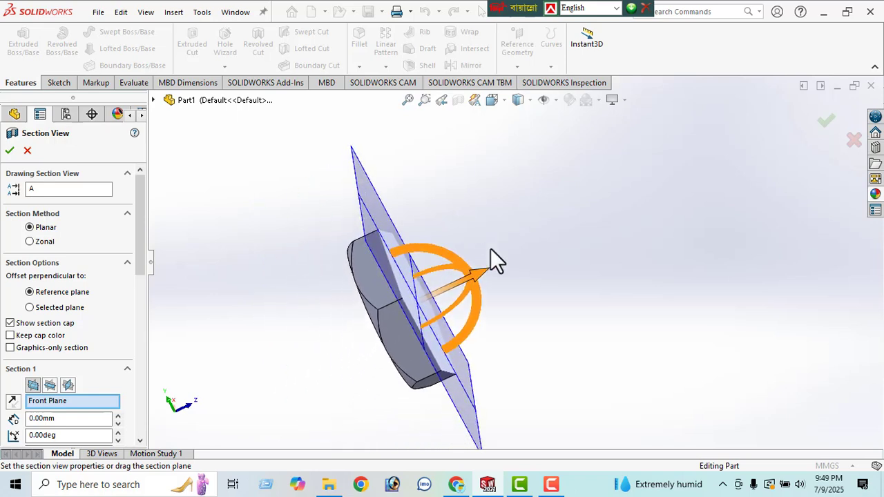
click(49, 385)
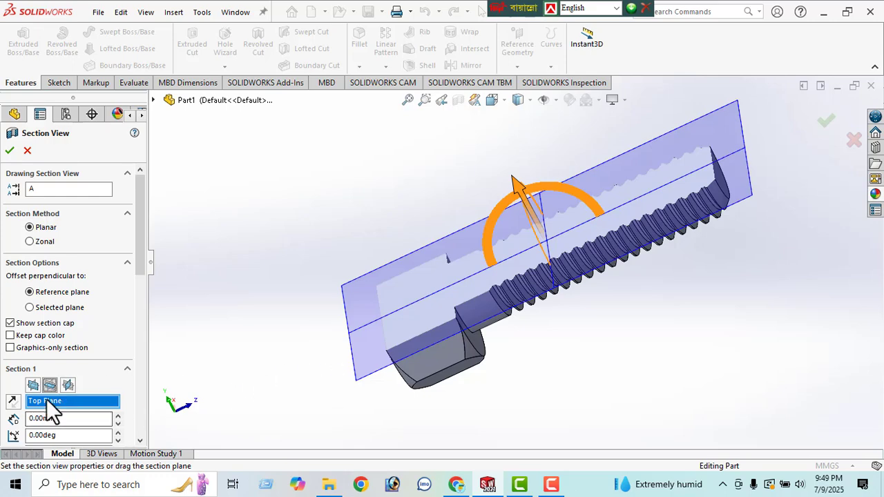
middle_drag(708, 273, 753, 381)
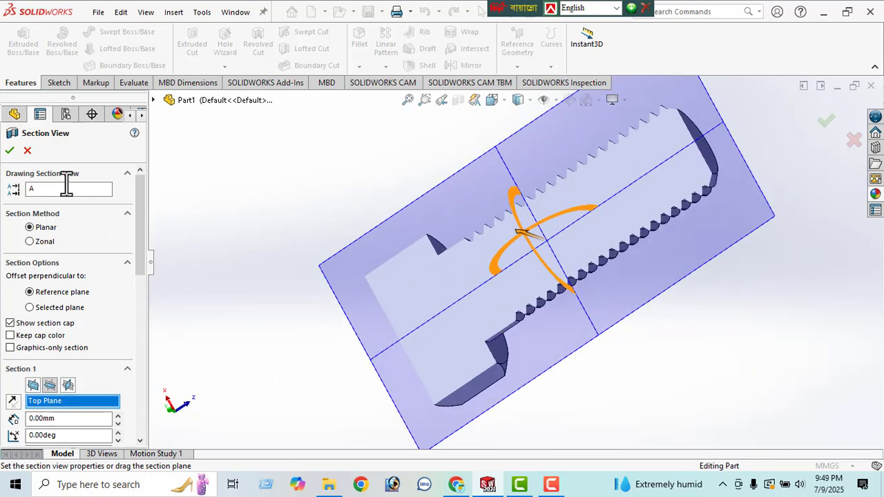
click(9, 151)
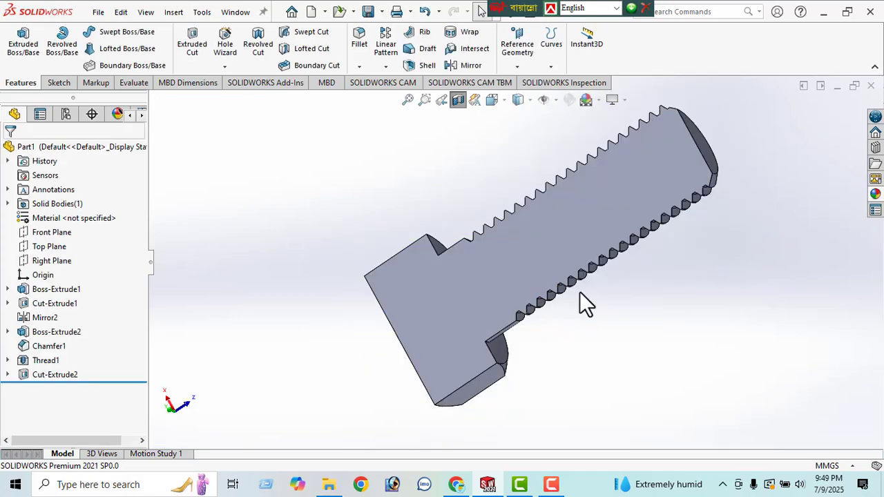
Examine the sectioned thread profile from the run-out near the head to the chamfered shank end.
scroll(582, 302, down, 4)
middle_drag(448, 317, 489, 299)
ctrl+middle_drag(481, 257, 439, 346)
scroll(573, 316, down, 3)
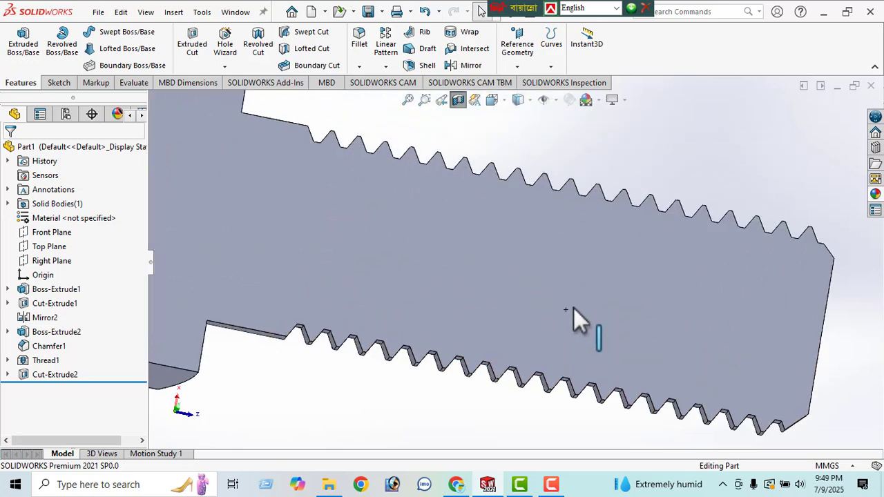
middle_drag(572, 316, 562, 252)
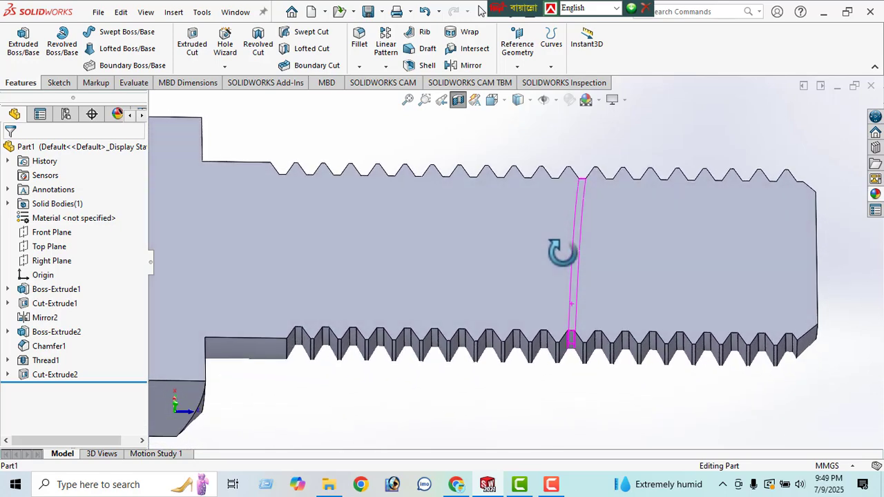
middle_drag(448, 373, 490, 223)
scroll(584, 279, up, 4)
middle_drag(550, 280, 376, 159)
Turn off the section view and inspect the complete bolt's head, shank and thread run-out from several sides.
click(456, 103)
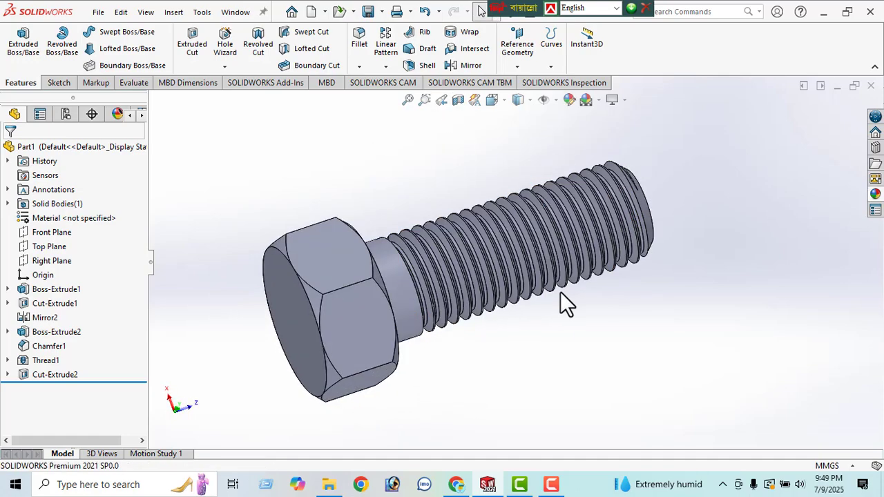
middle_drag(560, 291, 438, 371)
middle_drag(272, 216, 186, 218)
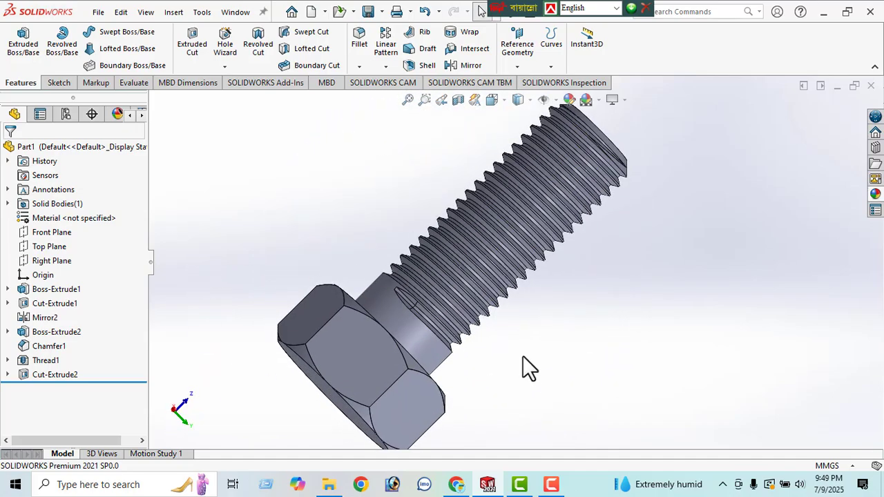
middle_drag(530, 367, 348, 207)
middle_drag(395, 379, 339, 131)
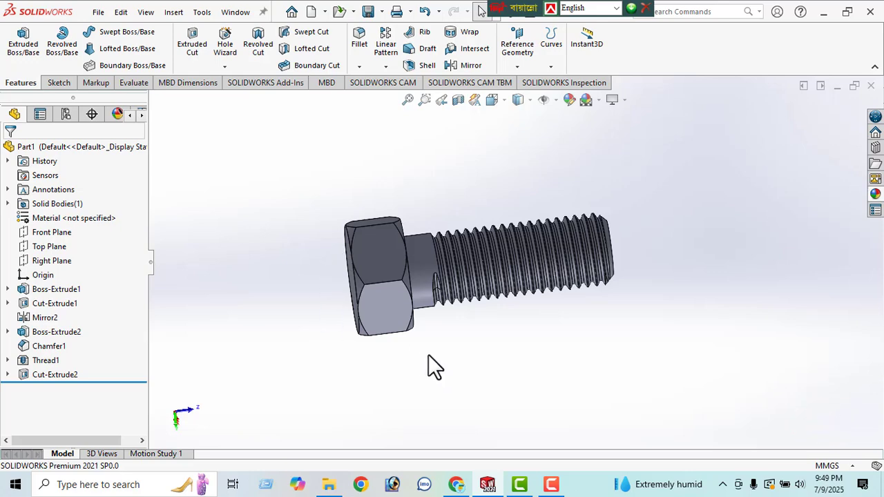
click(519, 484)
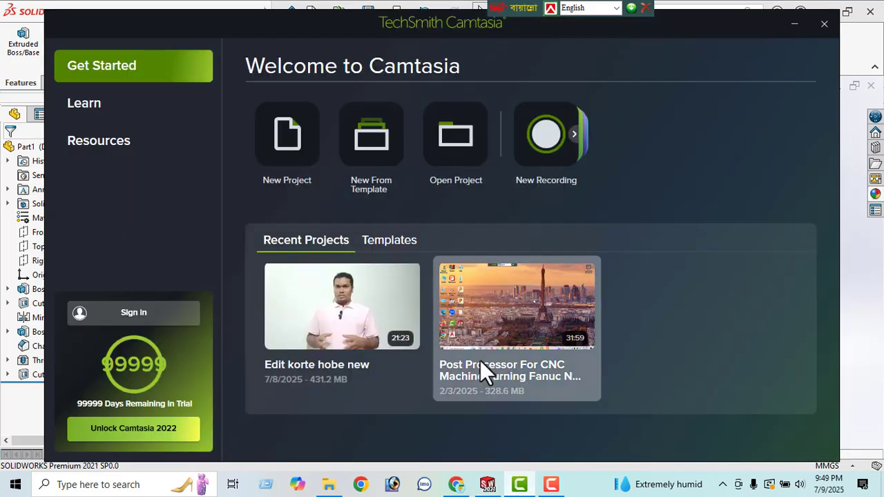
click(796, 26)
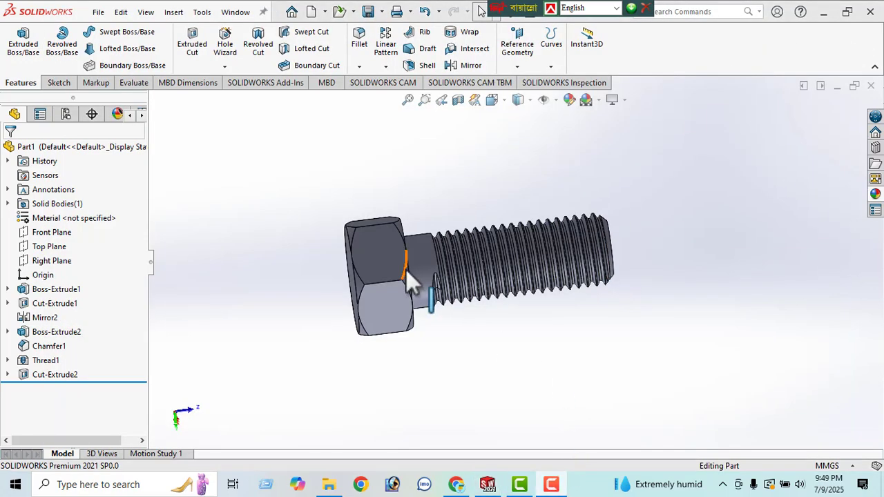